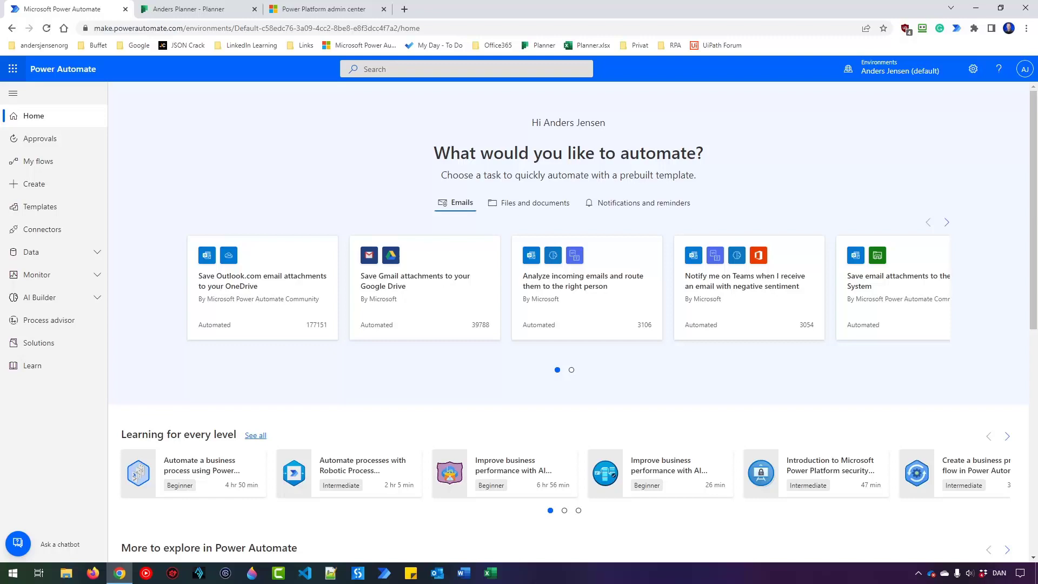
Create a new Trial environment in the United States region, named after the organisation.
{"action": "left_click", "coordinate": [323, 10]}
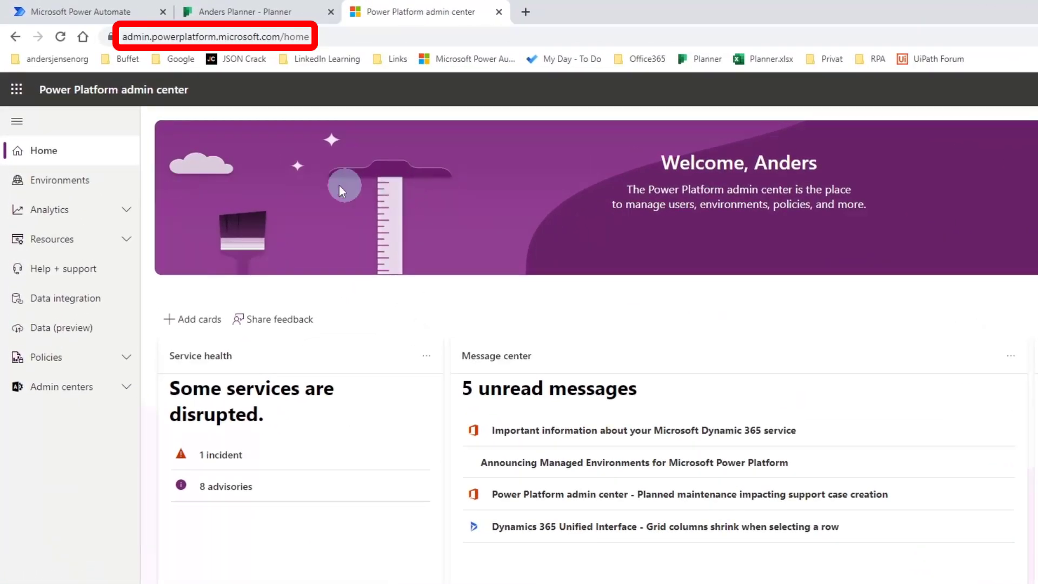
{"action": "left_click", "coordinate": [82, 184]}
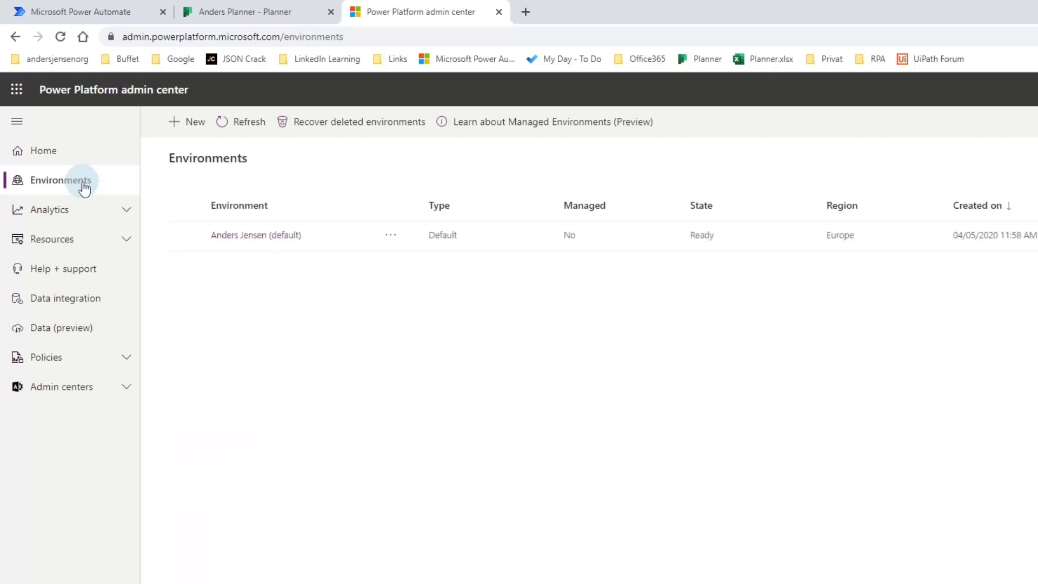
{"action": "left_click", "coordinate": [192, 125]}
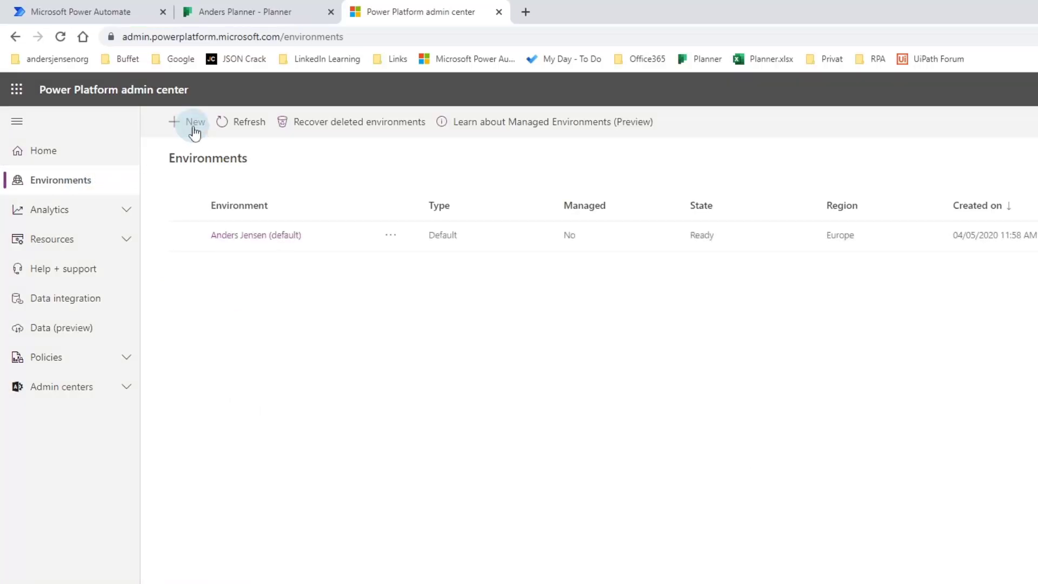
{"action": "left_click", "coordinate": [985, 182]}
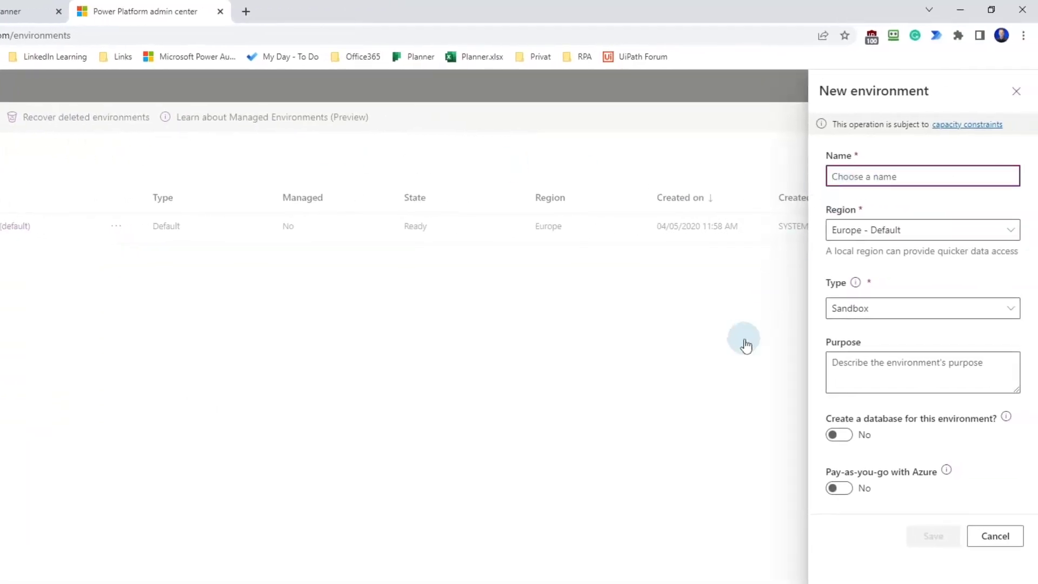
{"action": "type", "text": "andersjensenorg"}
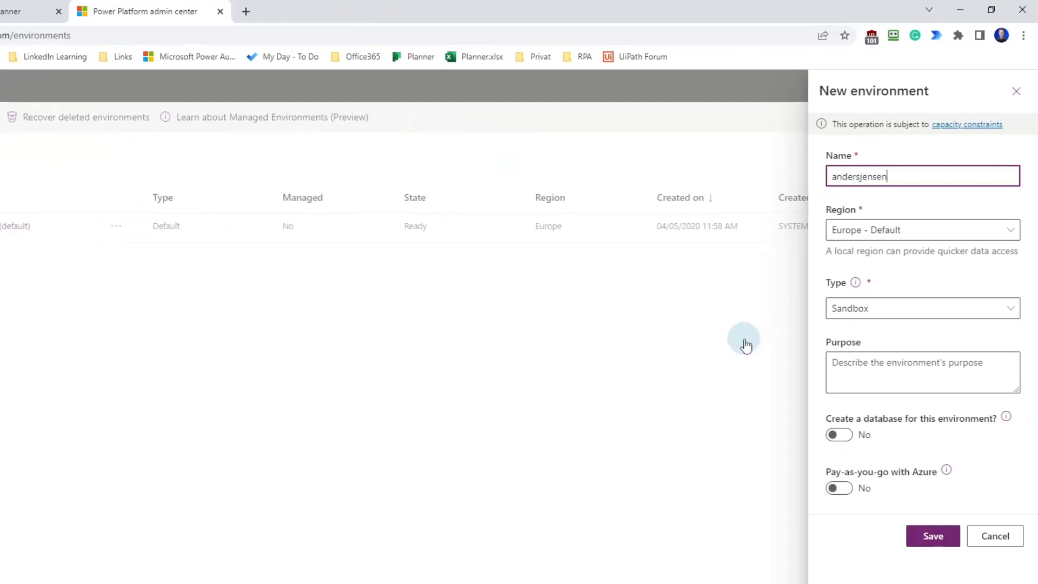
{"action": "left_click", "coordinate": [872, 236]}
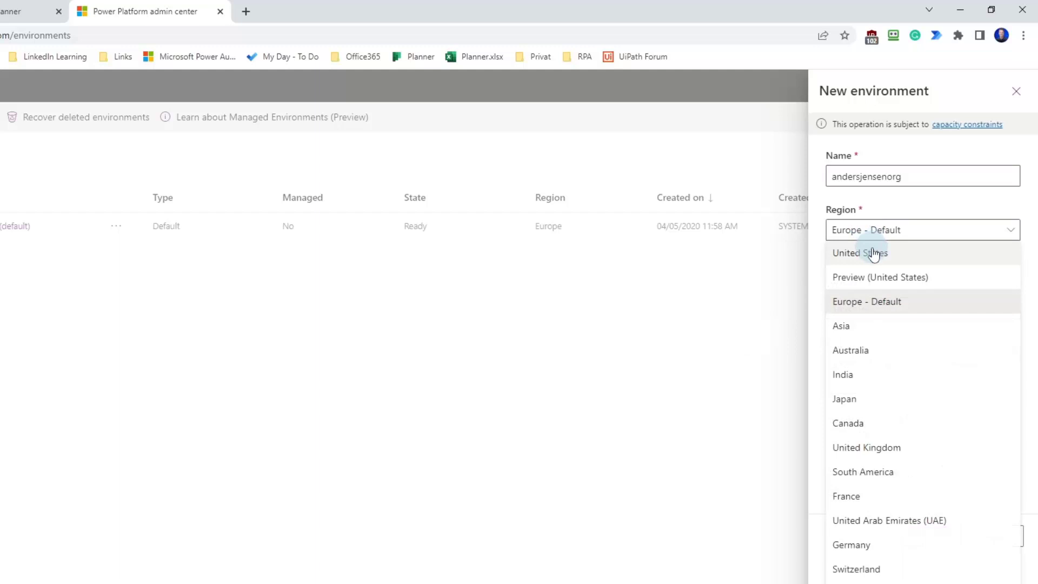
{"action": "left_click", "coordinate": [875, 253]}
{"action": "left_click", "coordinate": [875, 313]}
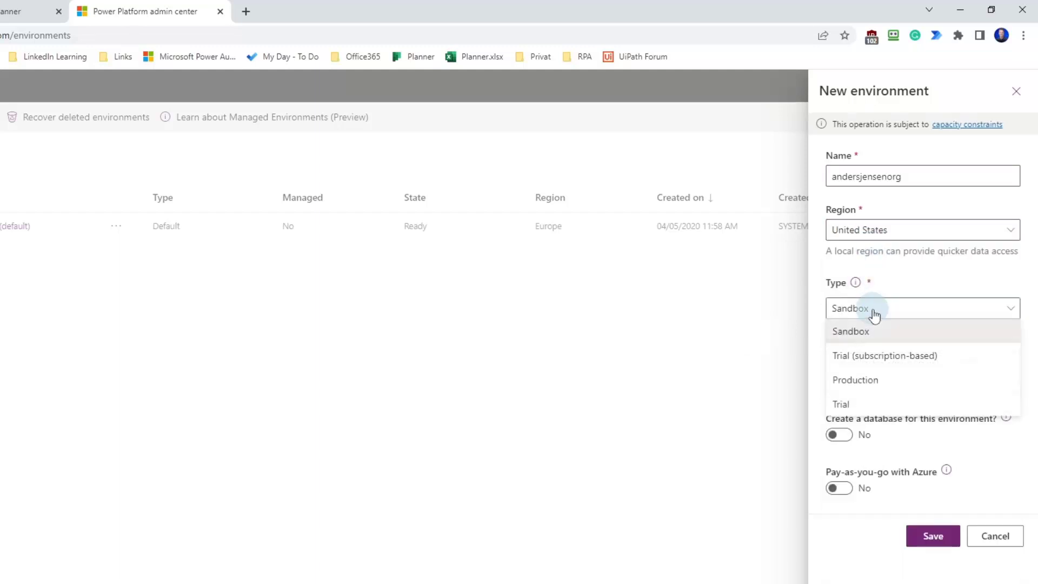
{"action": "left_click", "coordinate": [866, 404]}
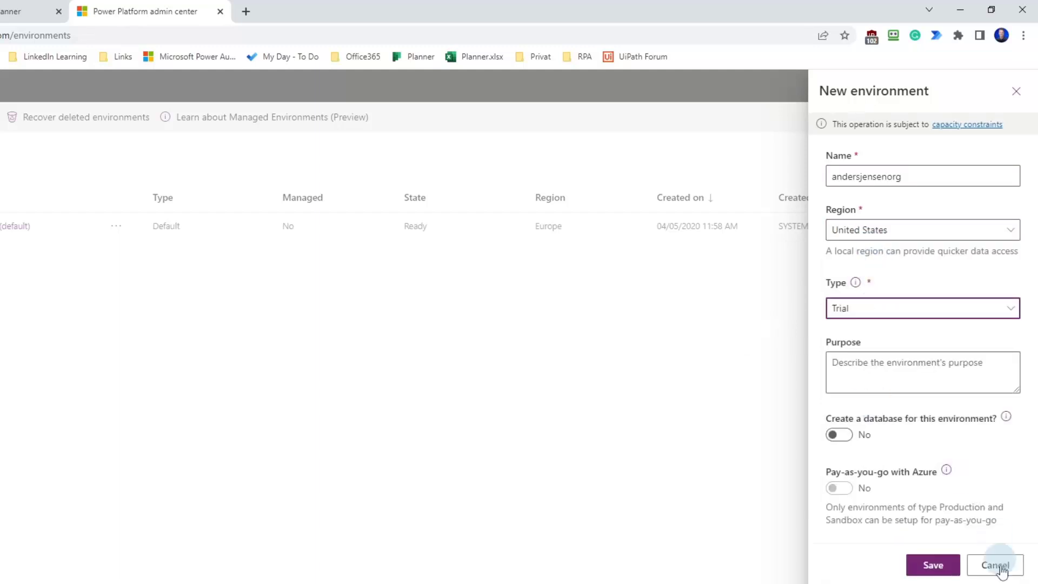
{"action": "left_click", "coordinate": [930, 564]}
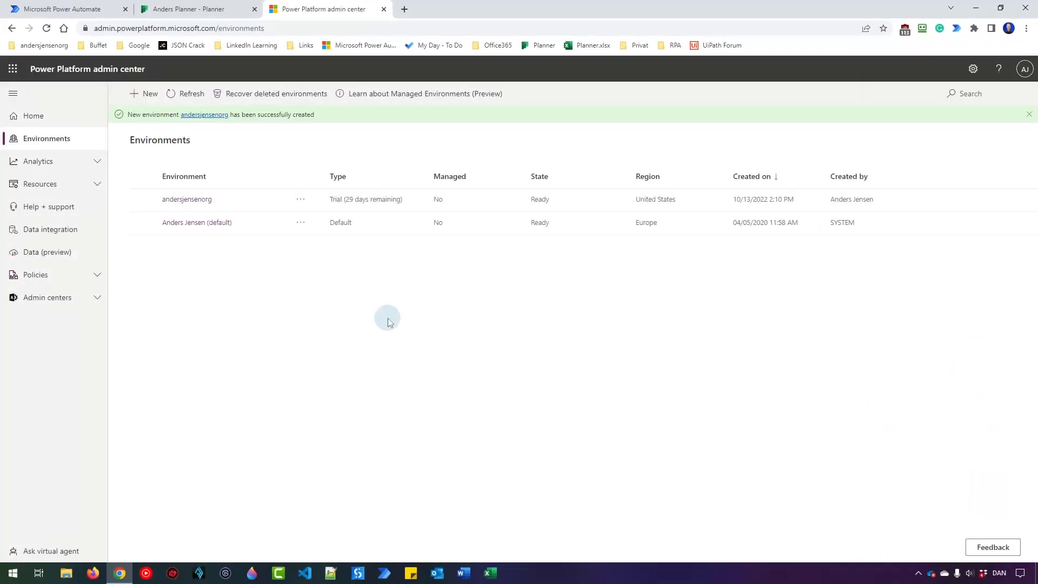
Switch Power Automate to the new trial environment and go to the Create page.
{"action": "left_click", "coordinate": [81, 10]}
{"action": "left_click", "coordinate": [886, 69]}
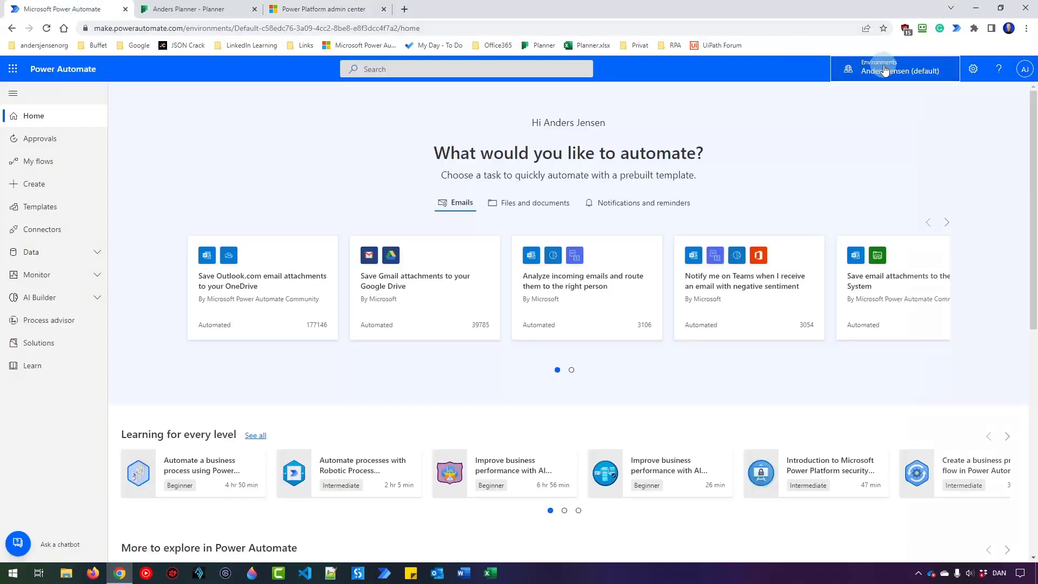
{"action": "left_click", "coordinate": [925, 185]}
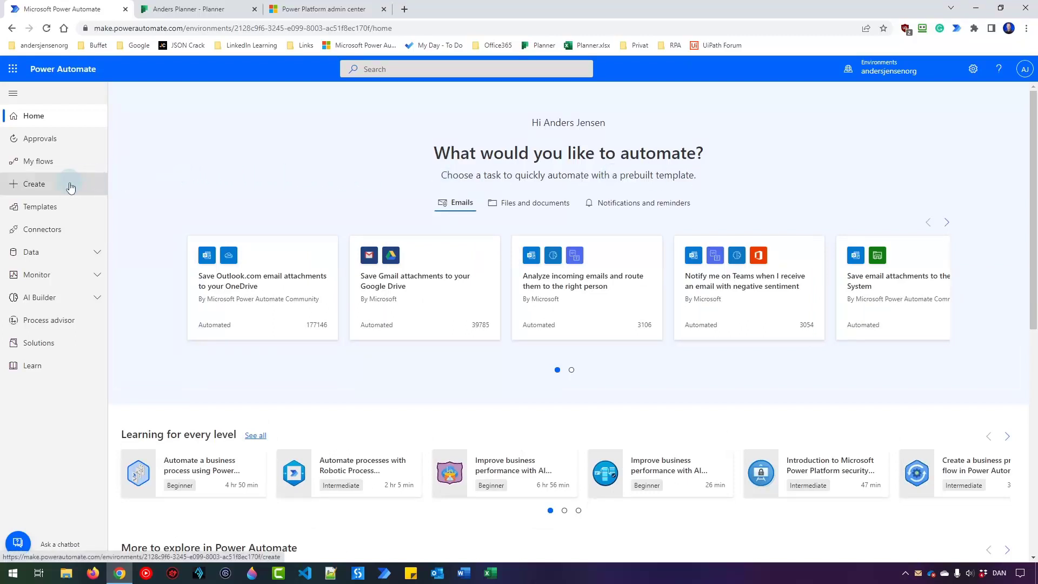
{"action": "left_click", "coordinate": [71, 186]}
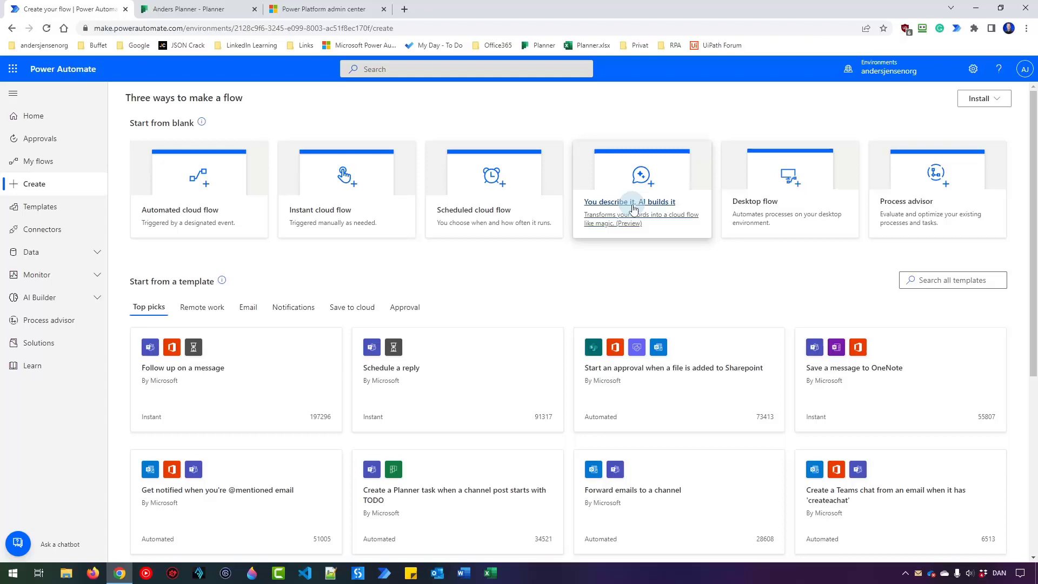
Have AI build a flow: on an order email, create a follow-up task and send a message.
{"action": "left_click", "coordinate": [634, 209]}
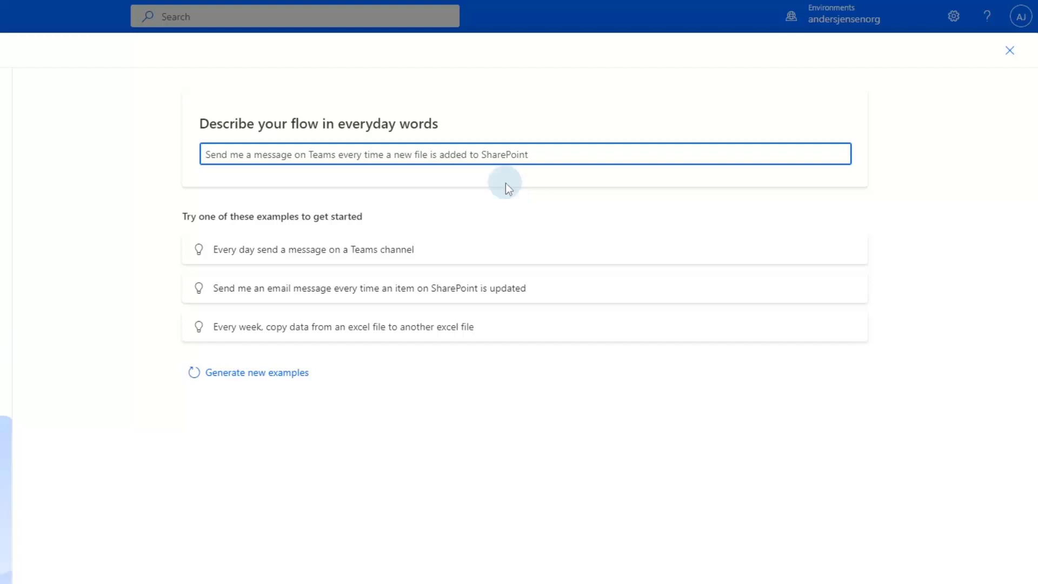
{"action": "type", "text": "when"}
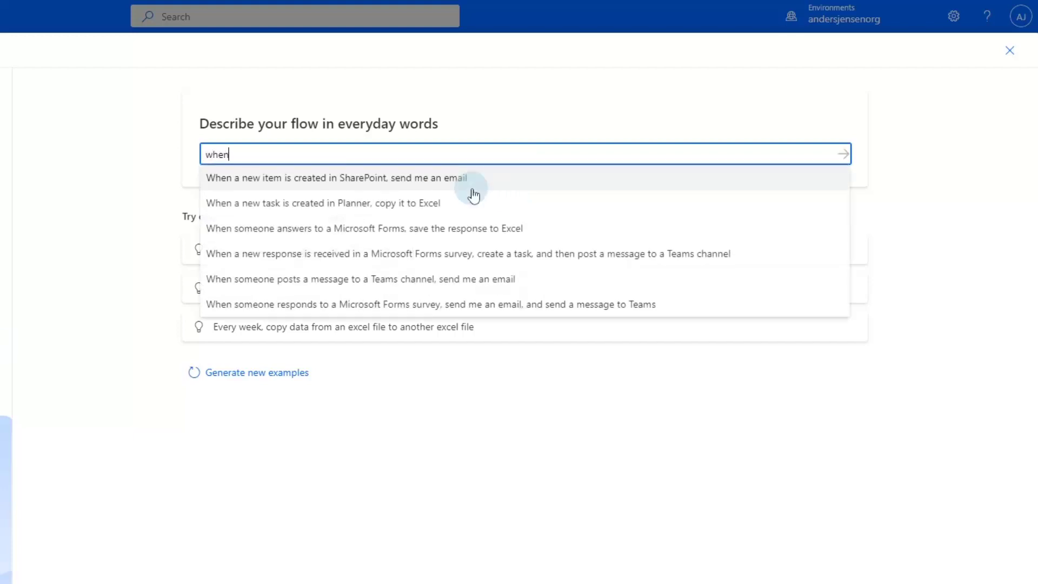
{"action": "type", "text": " a new ema"}
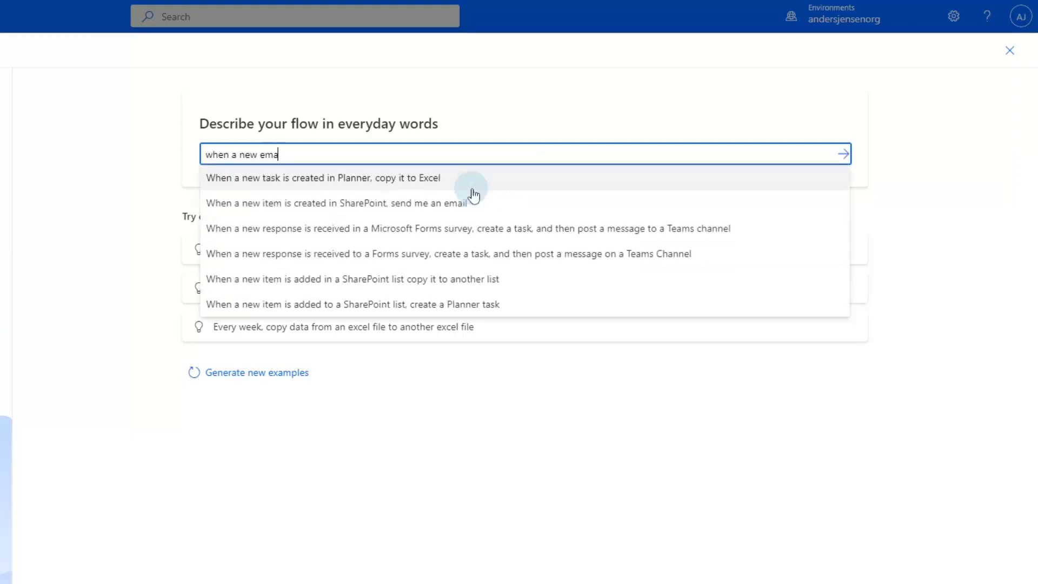
{"action": "type", "text": "il with an "}
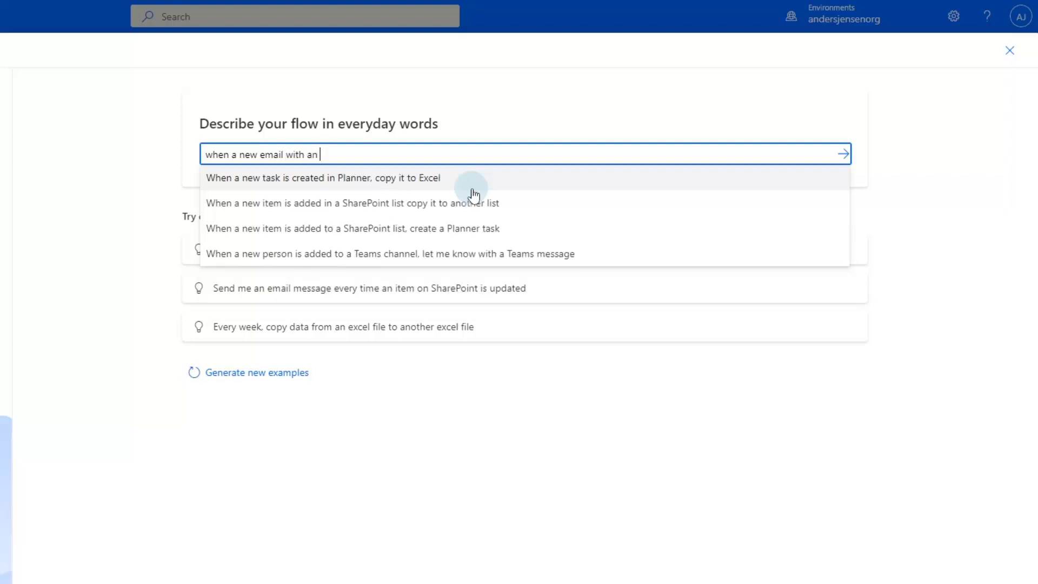
{"action": "type", "text": "order is re"}
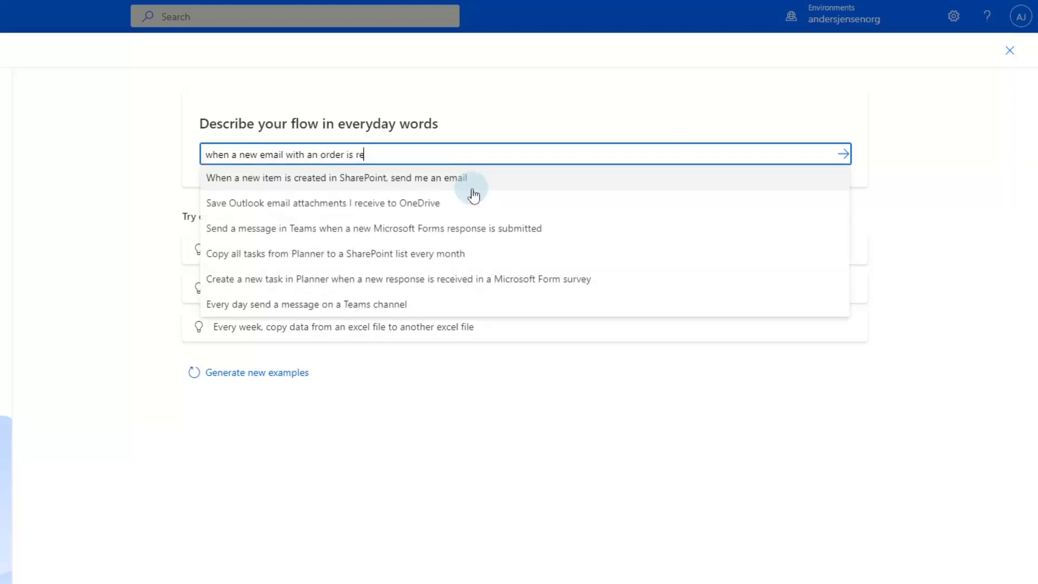
{"action": "type", "text": "ceived, create a task to fol"}
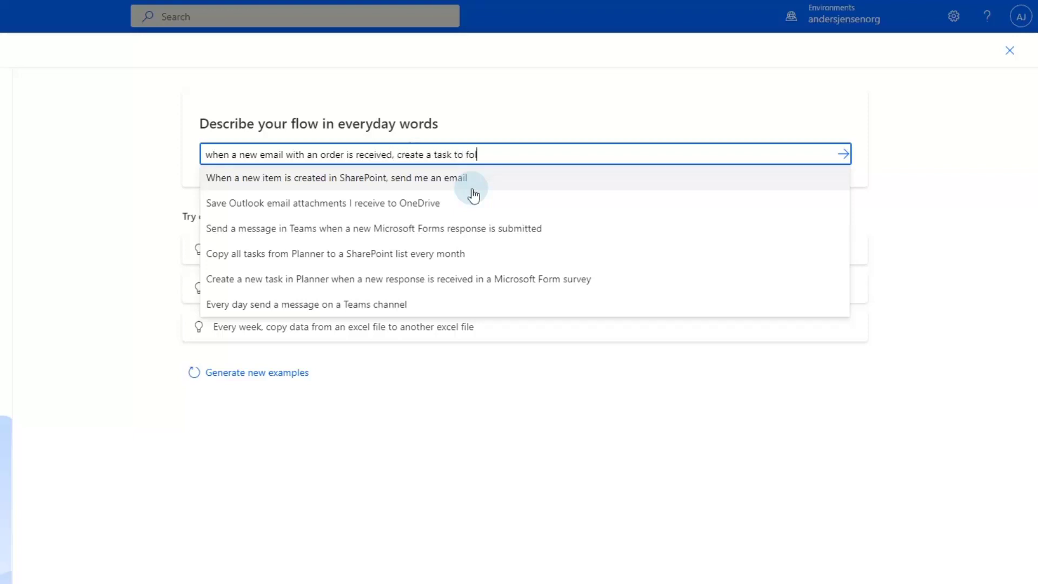
{"action": "type", "text": "low up and send"}
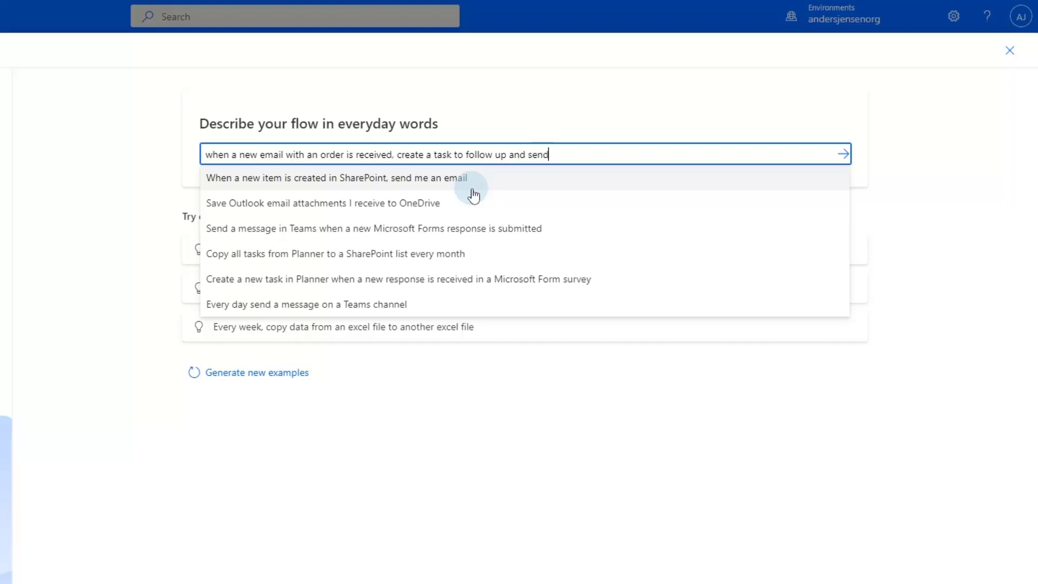
{"action": "type", "text": " a message in teams"}
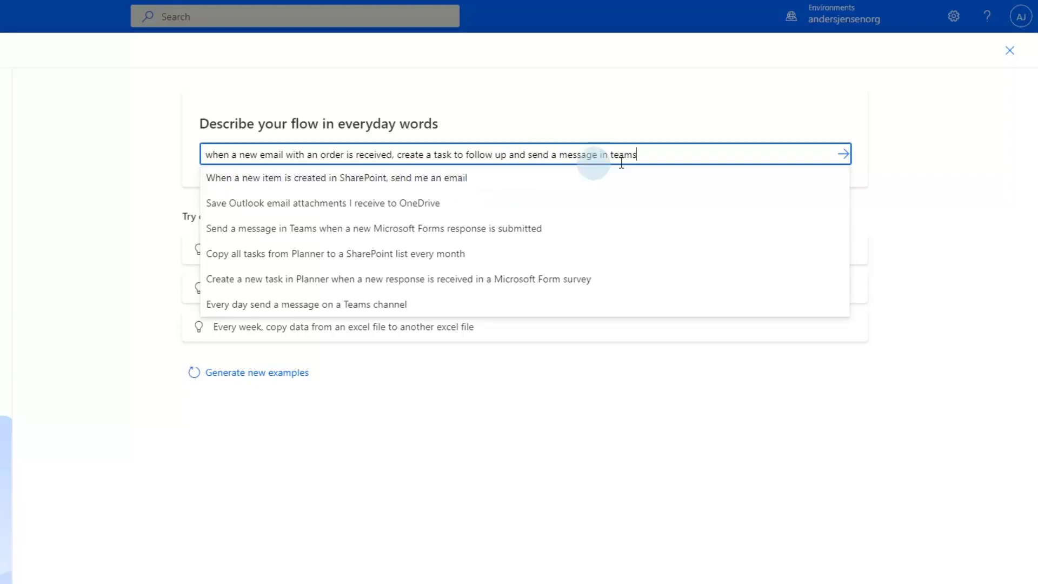
{"action": "left_click", "coordinate": [842, 156]}
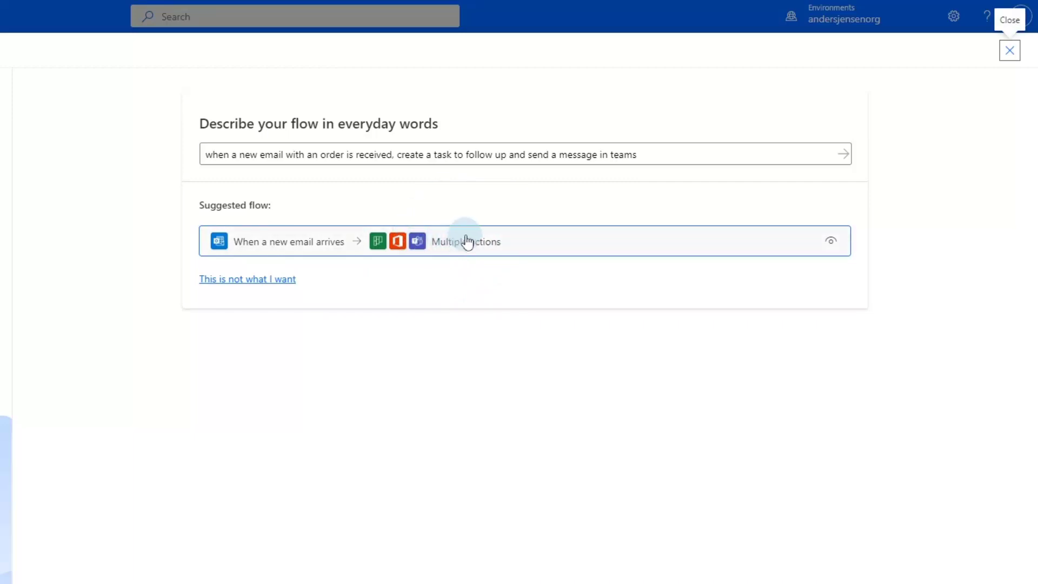
Preview the suggested flow's steps, then continue to the connected apps review.
{"action": "left_click", "coordinate": [833, 244]}
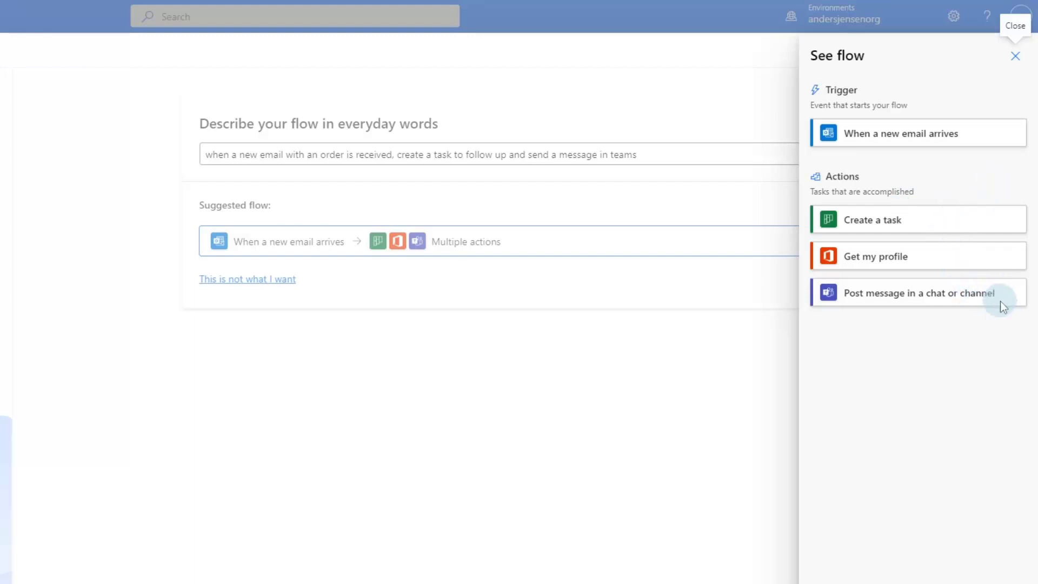
{"action": "left_click", "coordinate": [1015, 56]}
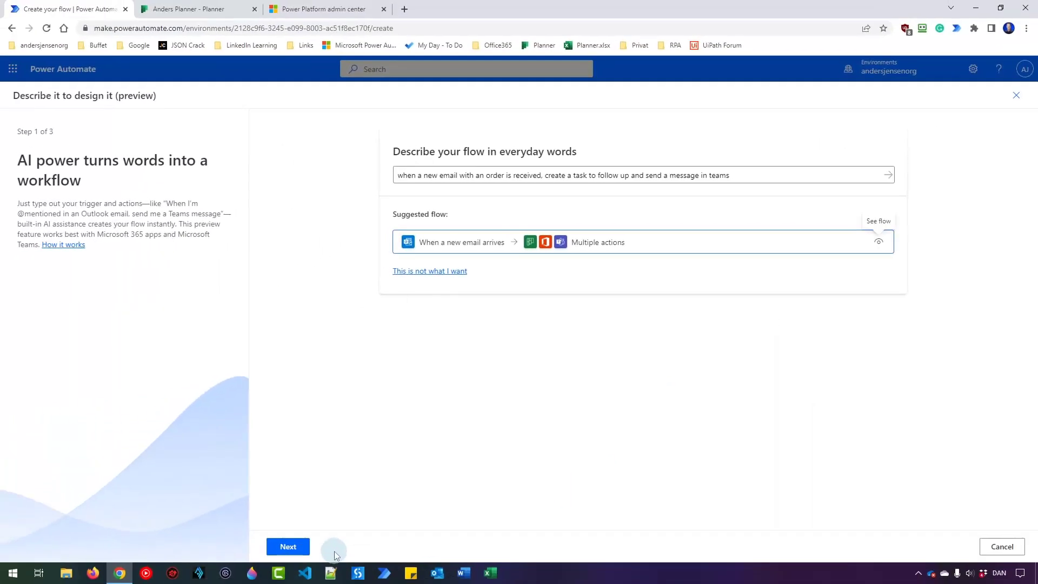
{"action": "left_click", "coordinate": [306, 555]}
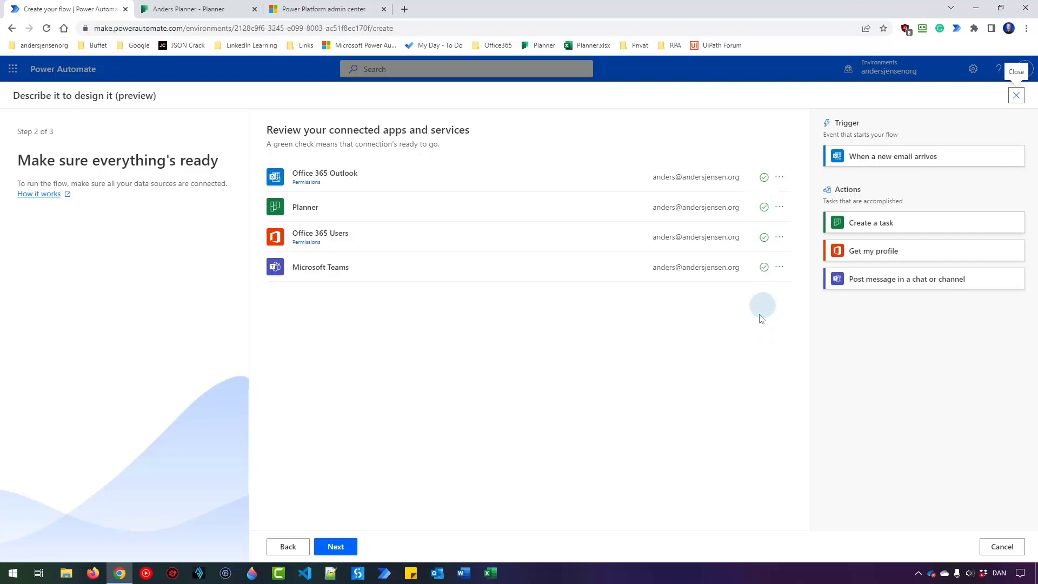
Choose the personal Planner group and the plan that new tasks go into.
{"action": "left_click", "coordinate": [345, 549]}
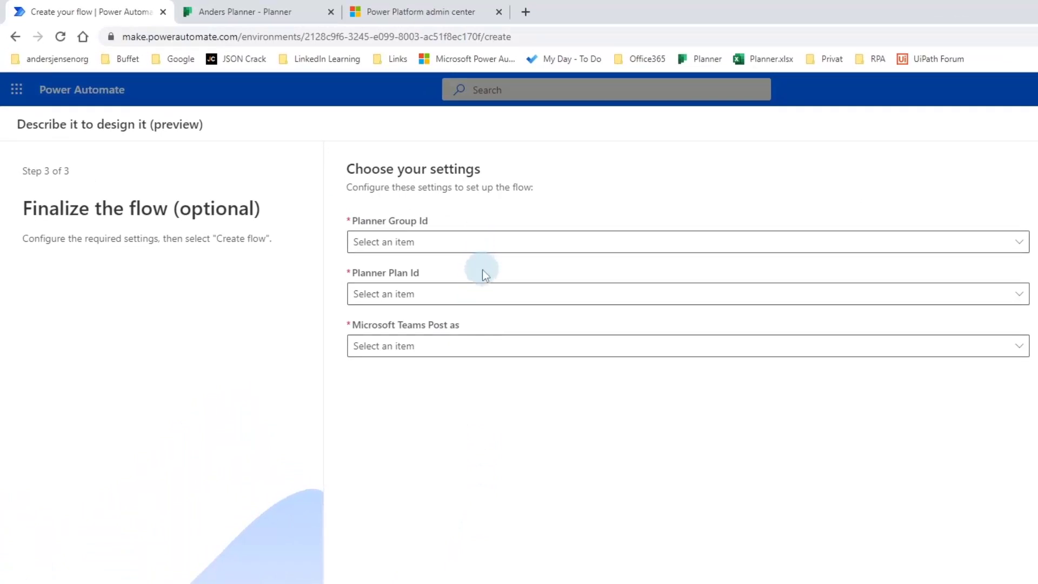
{"action": "left_click", "coordinate": [487, 252]}
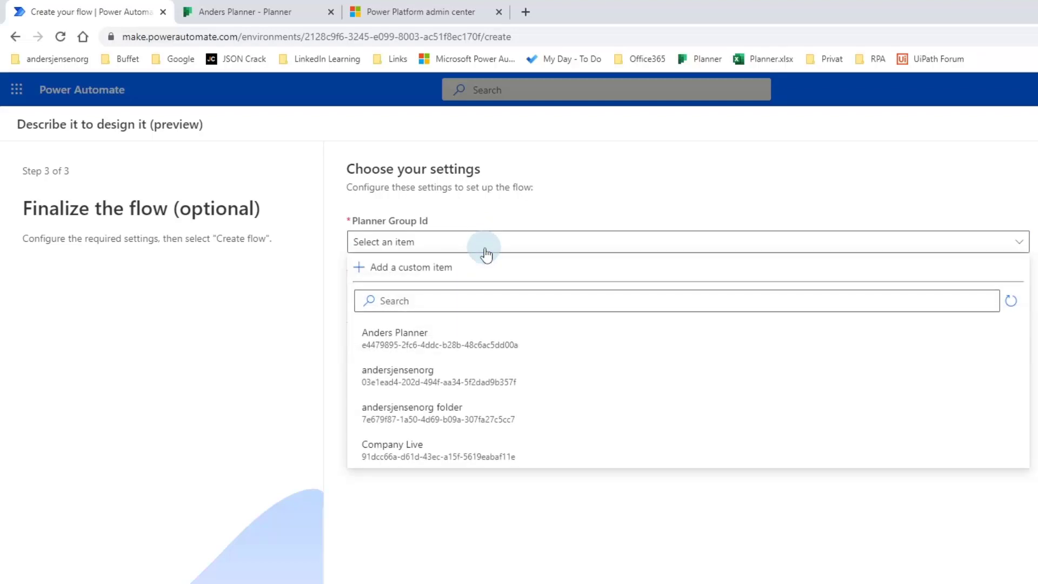
{"action": "left_click", "coordinate": [473, 336]}
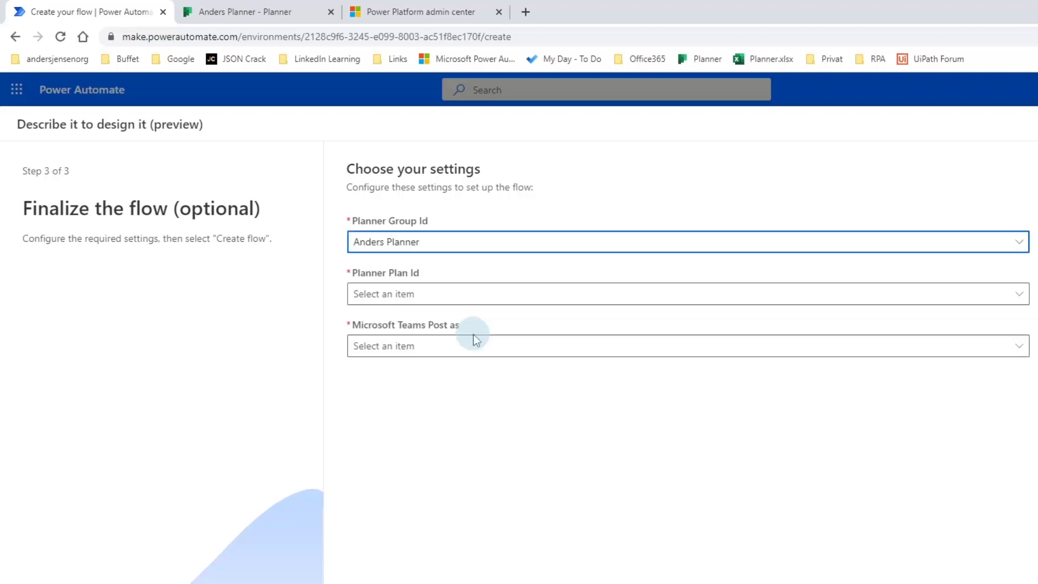
{"action": "left_click", "coordinate": [435, 301]}
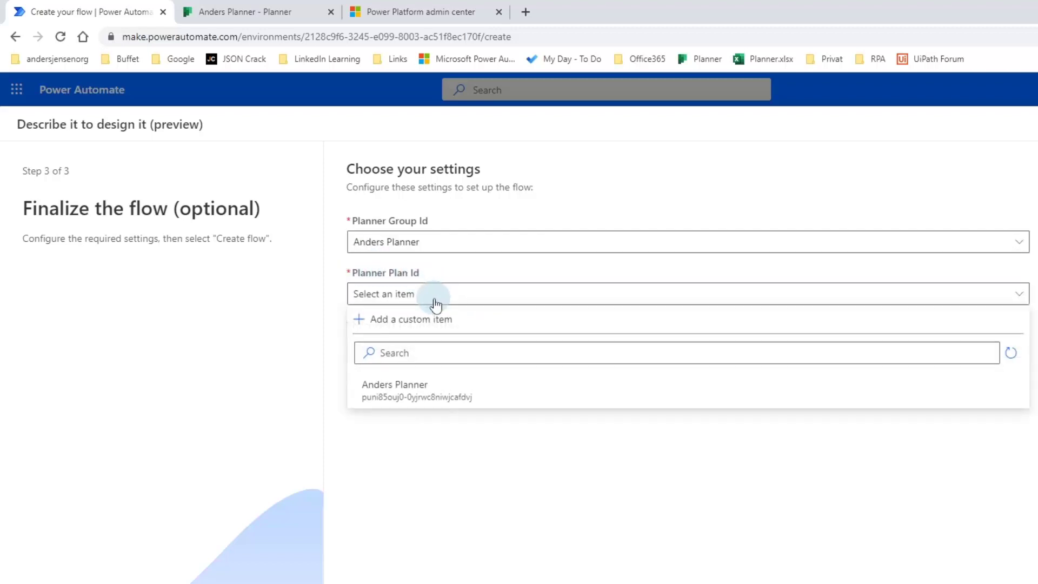
{"action": "left_click", "coordinate": [432, 400]}
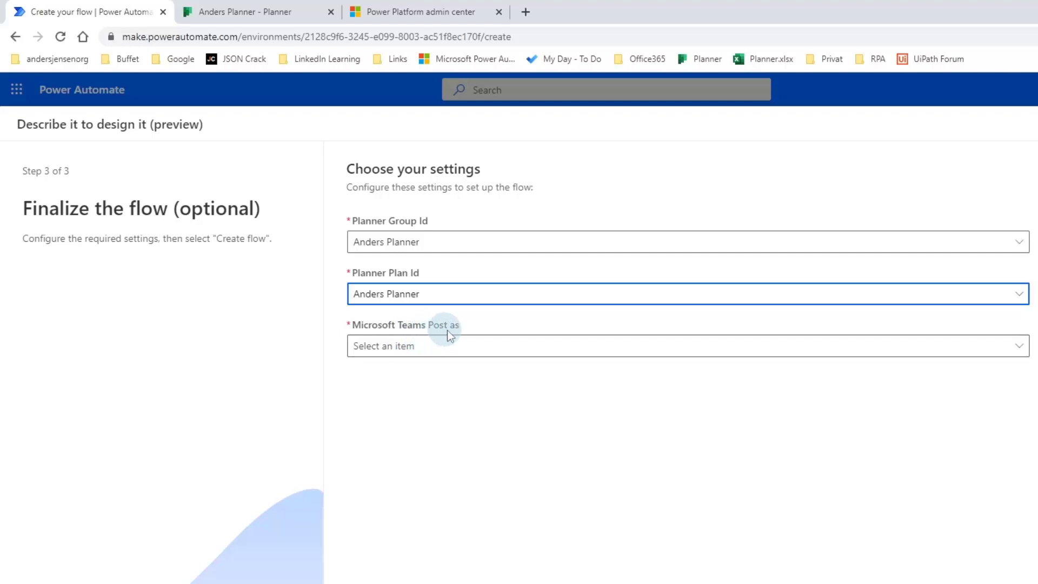
Set Microsoft Teams to post as User and create the flow.
{"action": "left_click", "coordinate": [481, 355]}
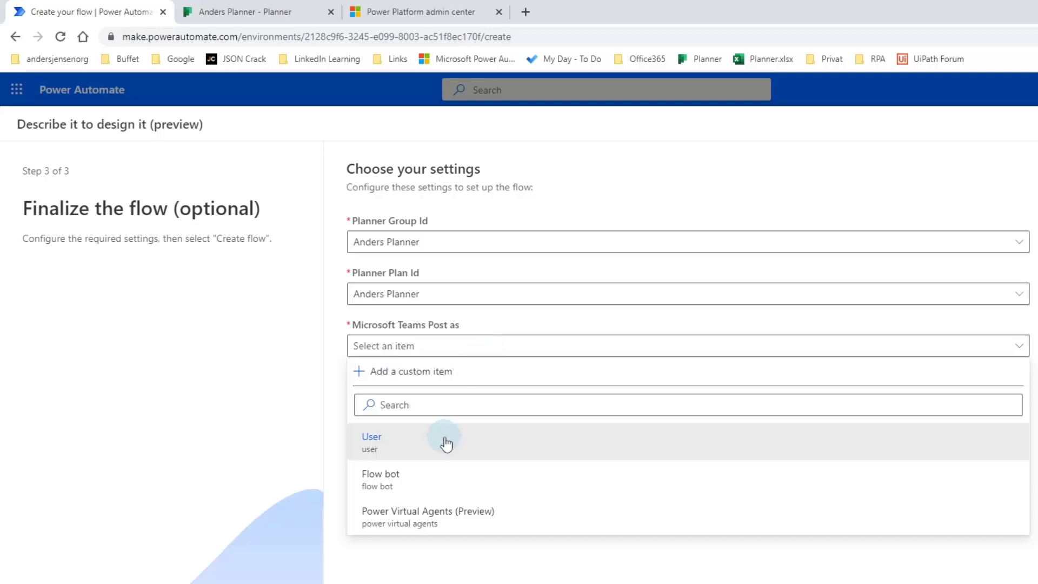
{"action": "left_click", "coordinate": [446, 442]}
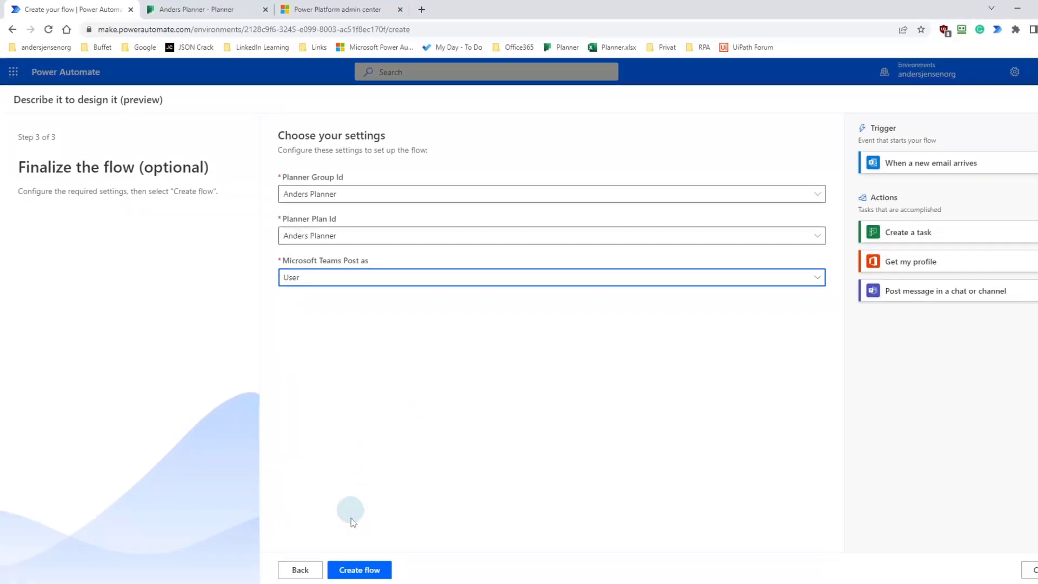
{"action": "left_click", "coordinate": [342, 549]}
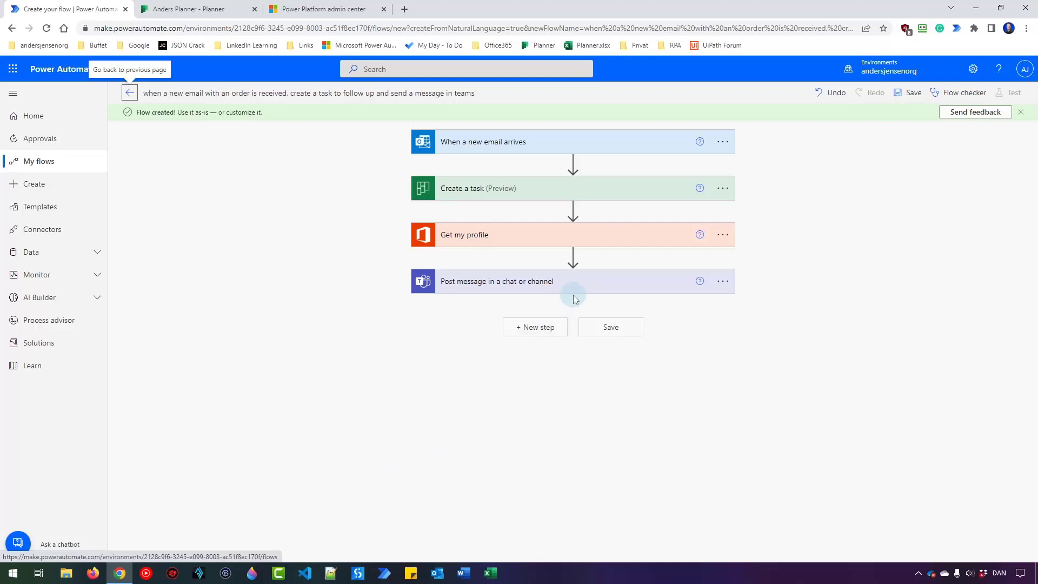
Set the new-email trigger's Folder to Inbox.
{"action": "left_click", "coordinate": [552, 145]}
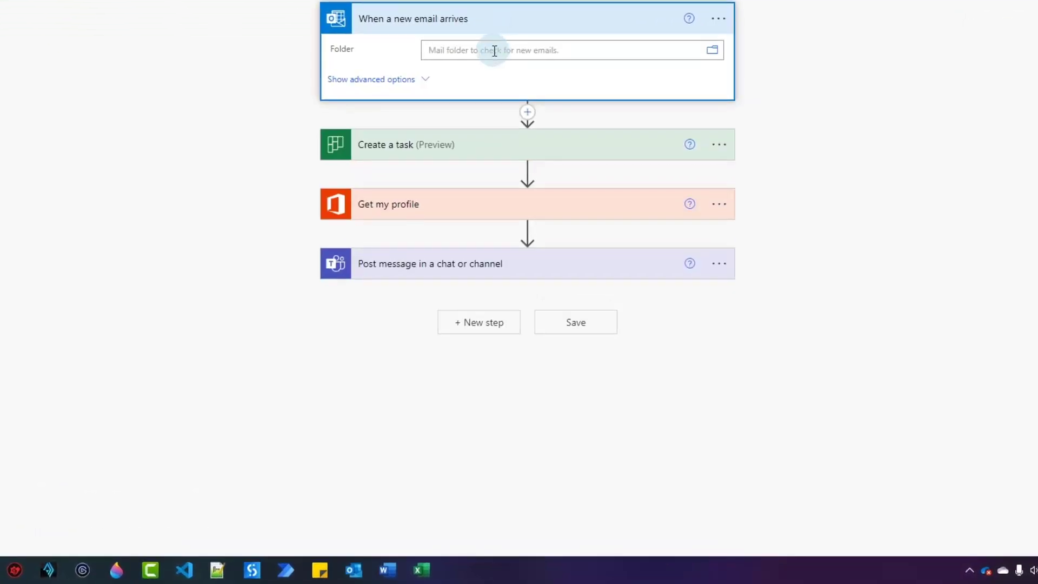
{"action": "left_click", "coordinate": [495, 51]}
{"action": "type", "text": "Inbox"}
Title the Planner task with the email's Body Preview and set Yellow to Yes.
{"action": "left_click", "coordinate": [467, 147]}
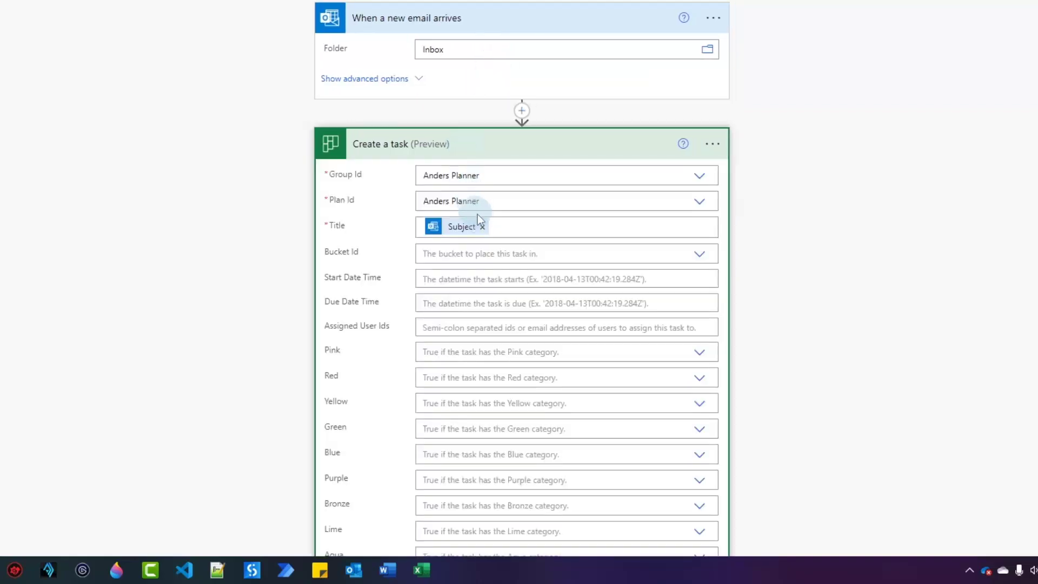
{"action": "left_click", "coordinate": [482, 228]}
{"action": "left_click", "coordinate": [481, 228]}
{"action": "left_click", "coordinate": [465, 230]}
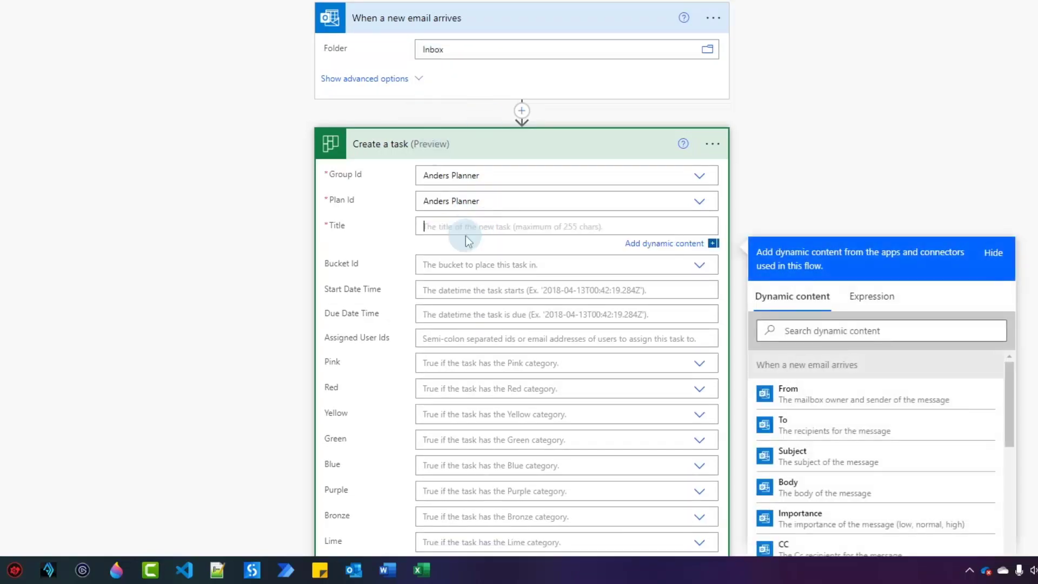
{"action": "scroll", "coordinate": [881, 465], "scroll_direction": "down", "scroll_amount": 3}
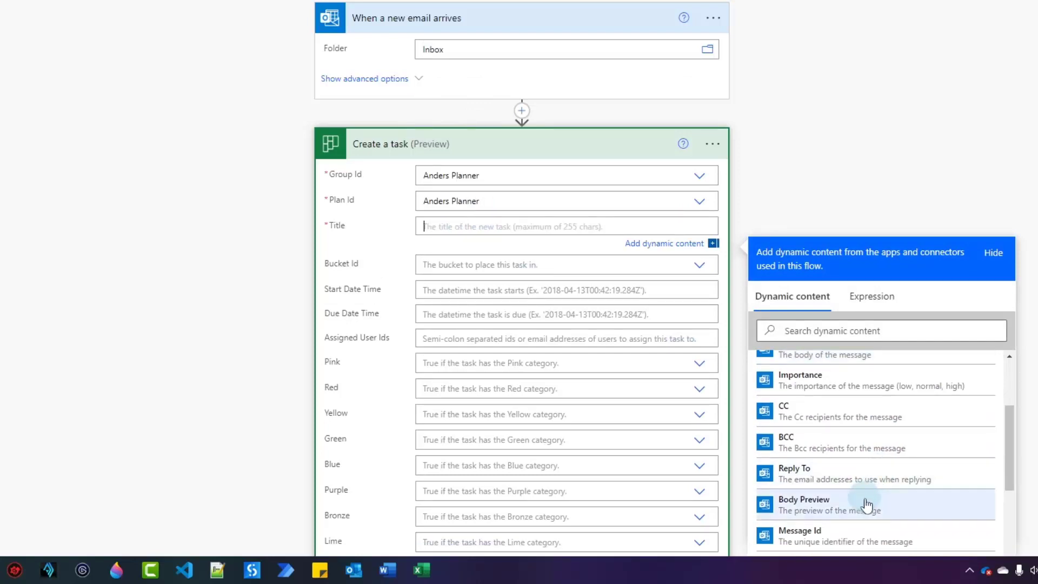
{"action": "left_click", "coordinate": [868, 506]}
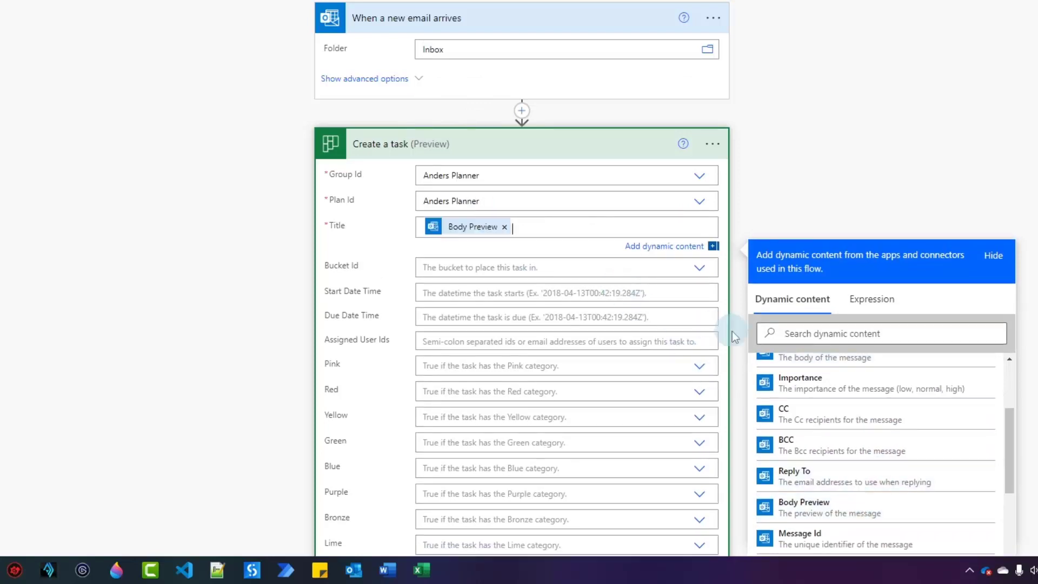
{"action": "left_click", "coordinate": [701, 417]}
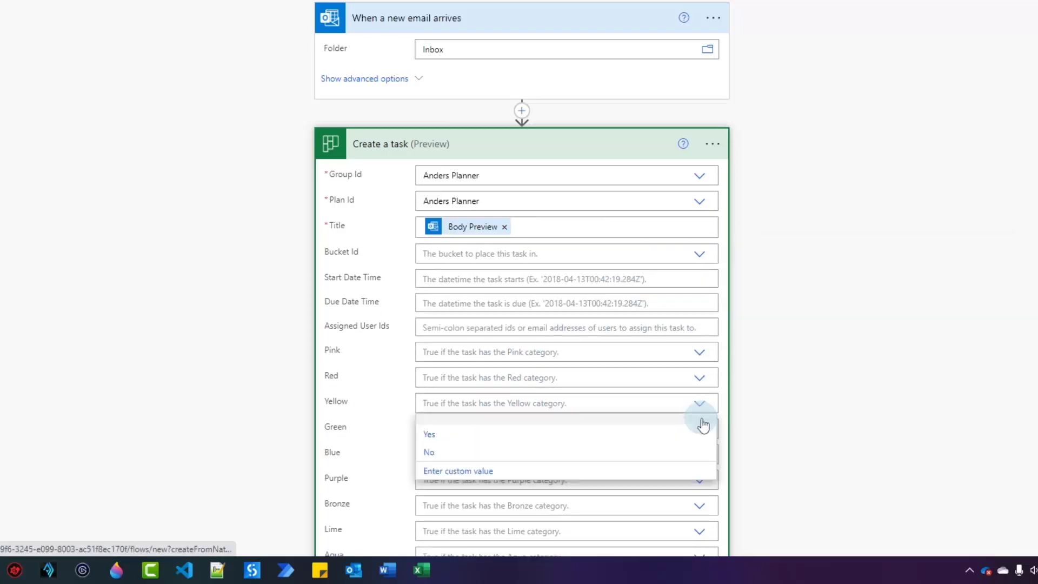
{"action": "left_click", "coordinate": [459, 434]}
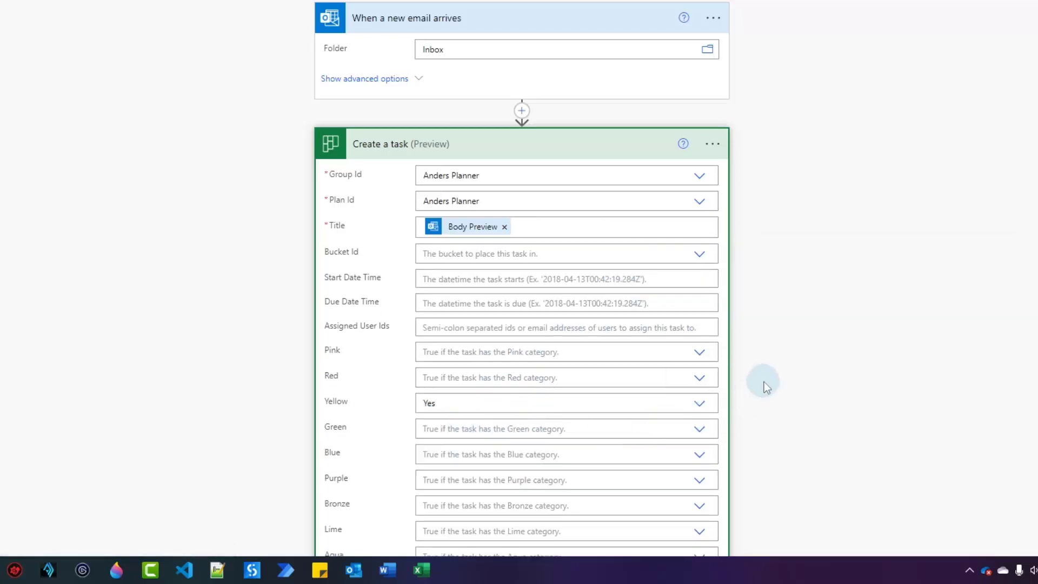
{"action": "left_click", "coordinate": [494, 148]}
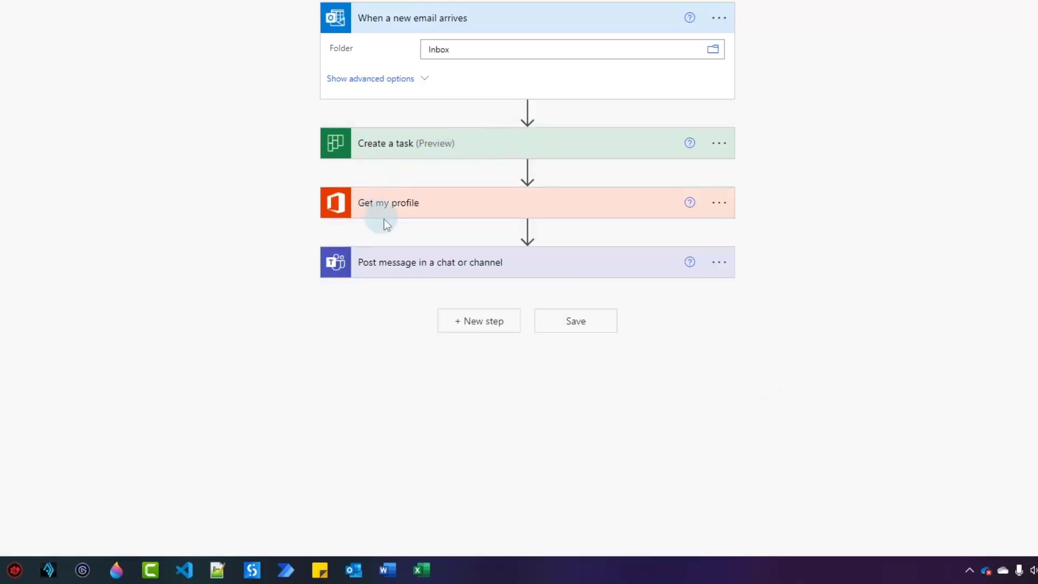
Have the Teams step post in a channel: the organisation's team, channel NewOrders.
{"action": "left_click", "coordinate": [485, 264]}
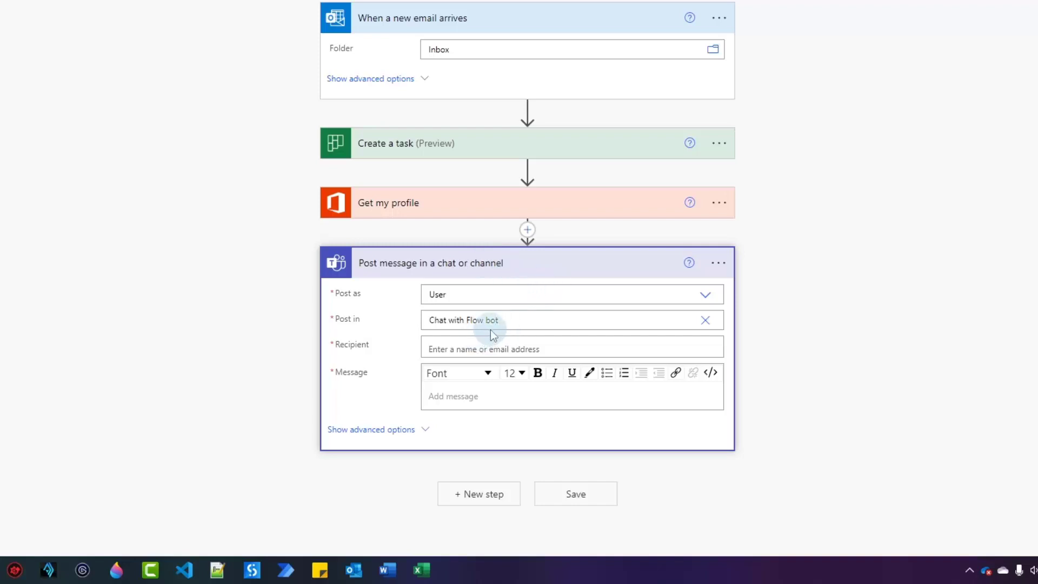
{"action": "left_click", "coordinate": [709, 324]}
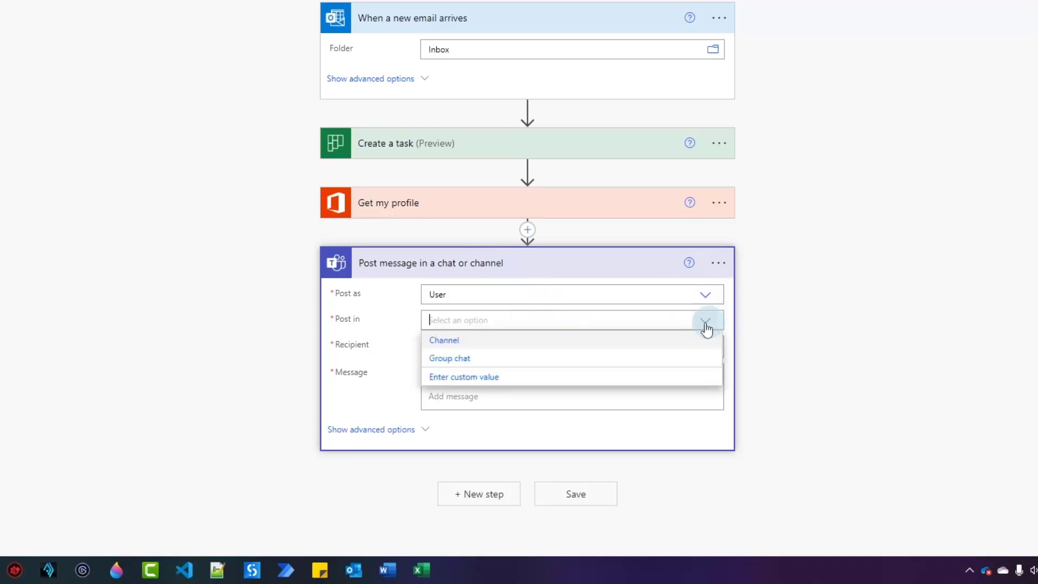
{"action": "left_click", "coordinate": [443, 341]}
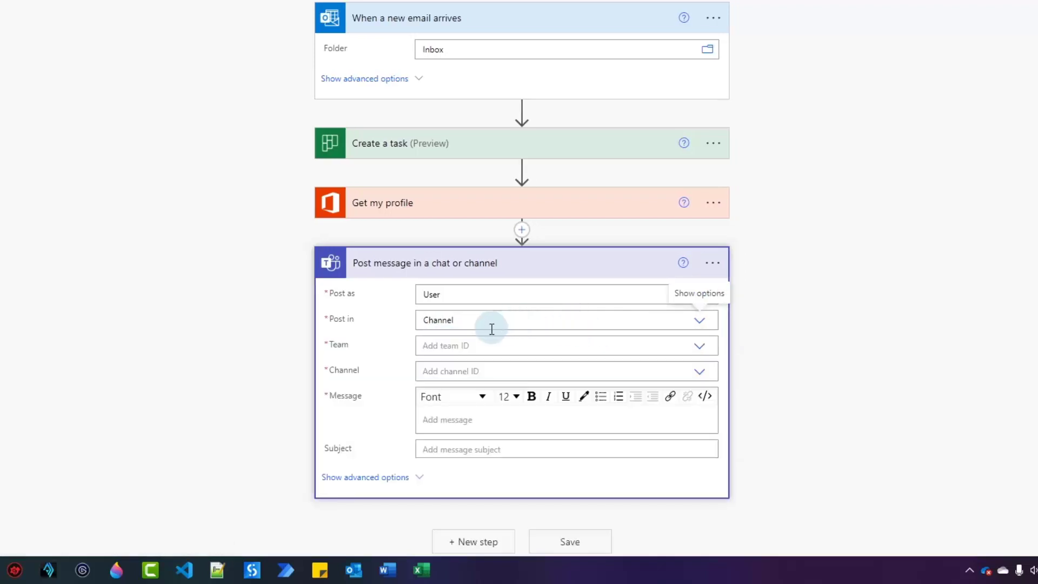
{"action": "left_click", "coordinate": [699, 346]}
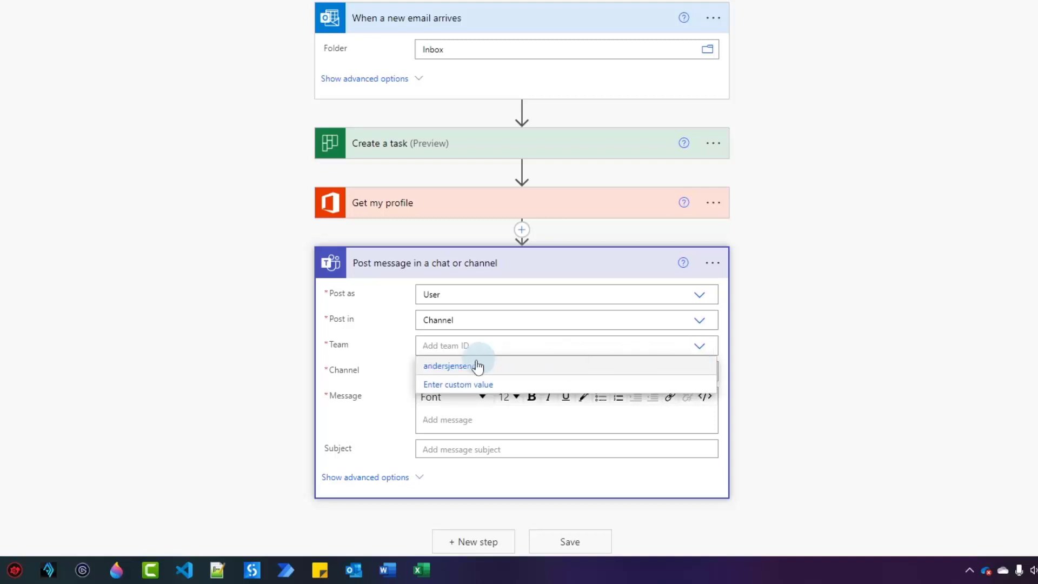
{"action": "left_click", "coordinate": [478, 368]}
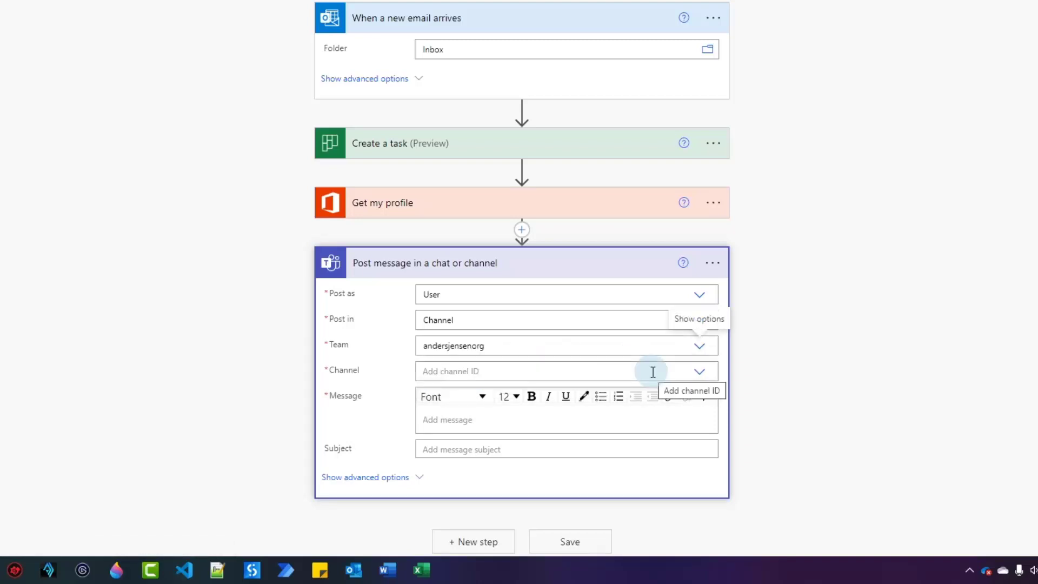
{"action": "left_click", "coordinate": [701, 373]}
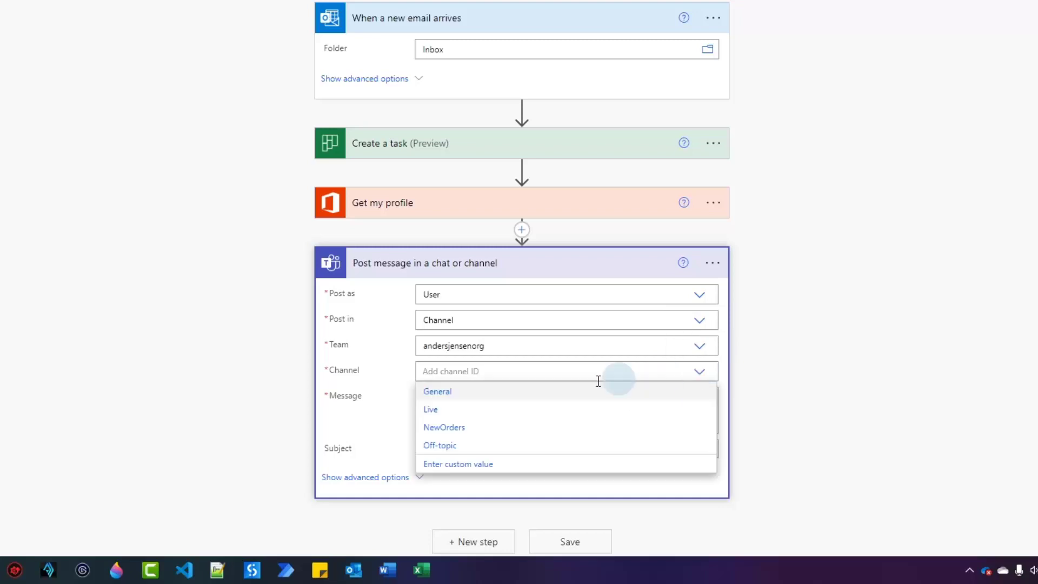
{"action": "left_click", "coordinate": [452, 428]}
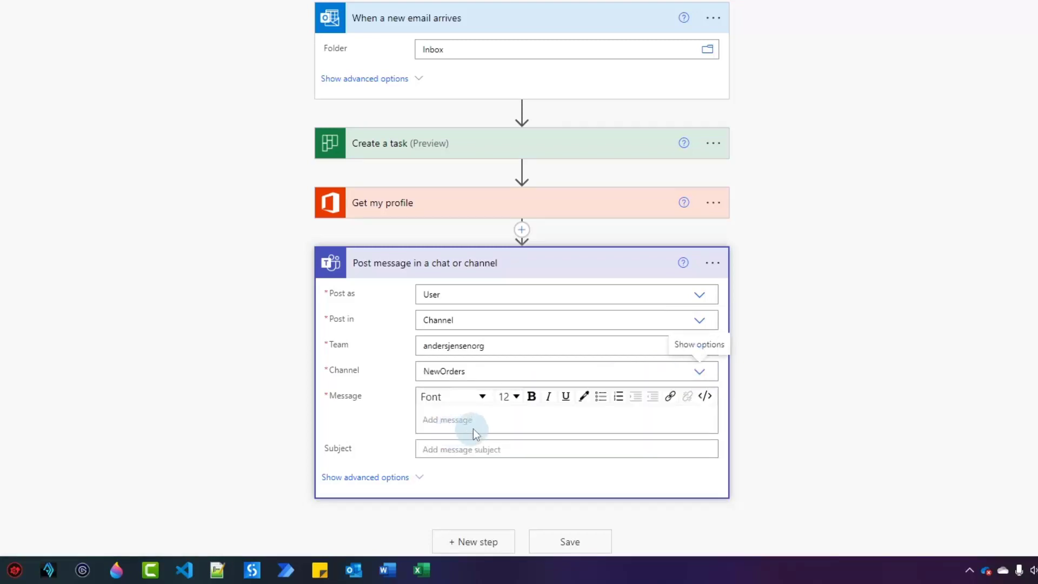
Write 'Nice, we received a new order' and 'Recap:' followed by Body Preview.
{"action": "left_click", "coordinate": [577, 427]}
{"action": "type", "text": "Ni"}
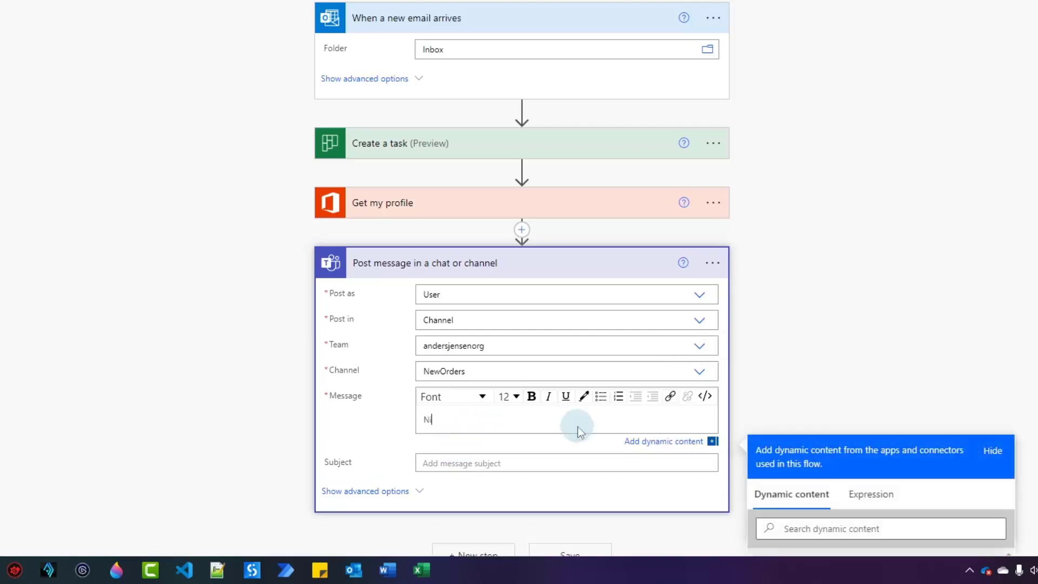
{"action": "type", "text": "ce, we received a new order"}
{"action": "key", "text": "Return"}
{"action": "type", "text": "Recap:"}
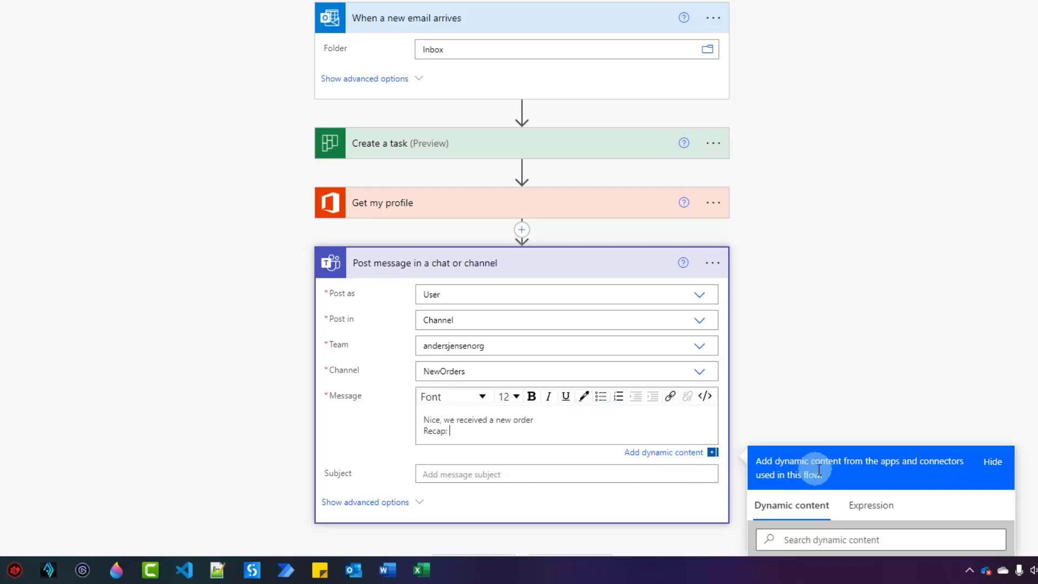
{"action": "scroll", "coordinate": [838, 492], "scroll_direction": "down", "scroll_amount": 7}
{"action": "scroll", "coordinate": [842, 423], "scroll_direction": "down", "scroll_amount": 20}
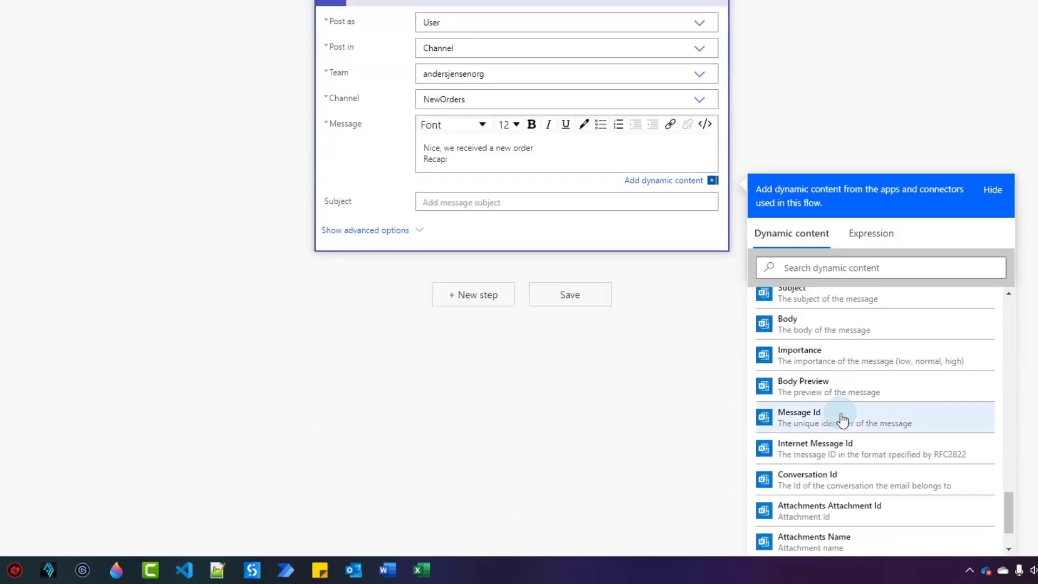
{"action": "left_click", "coordinate": [842, 396]}
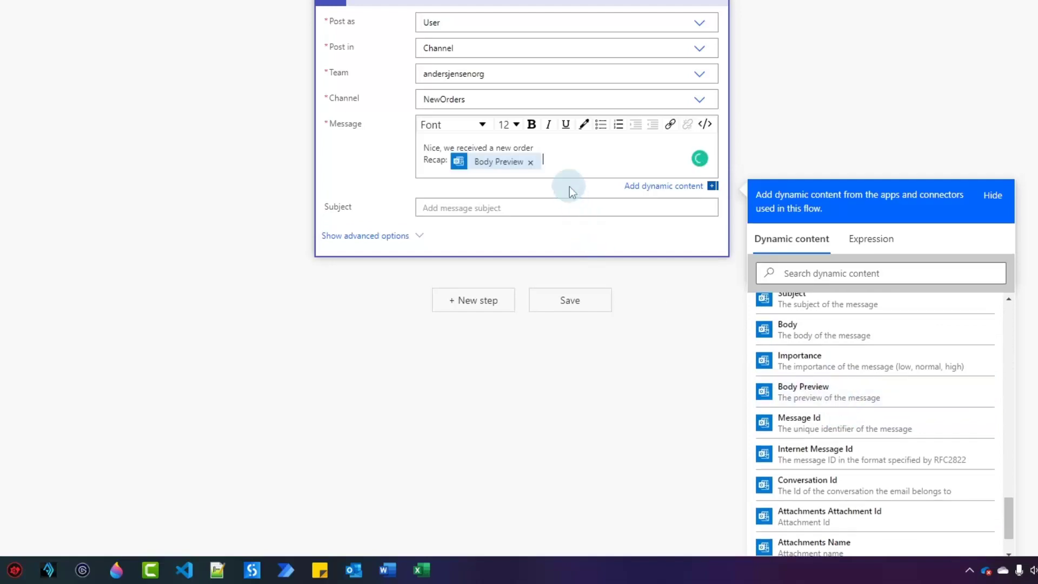
Add an 'Assigned to:' line followed by the Display Name.
{"action": "key", "text": "Return"}
{"action": "type", "text": "Assigned"}
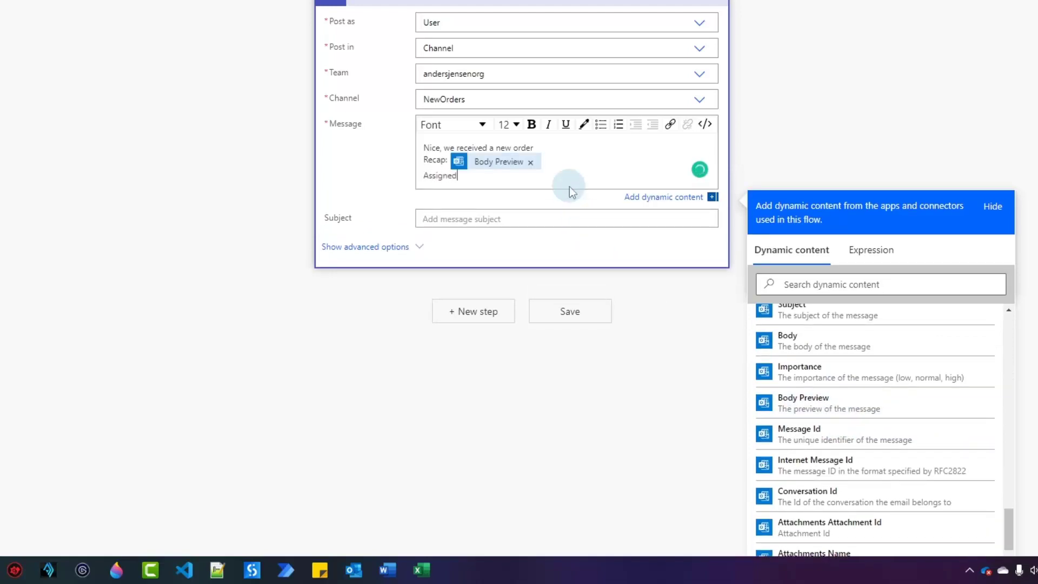
{"action": "type", "text": " to:"}
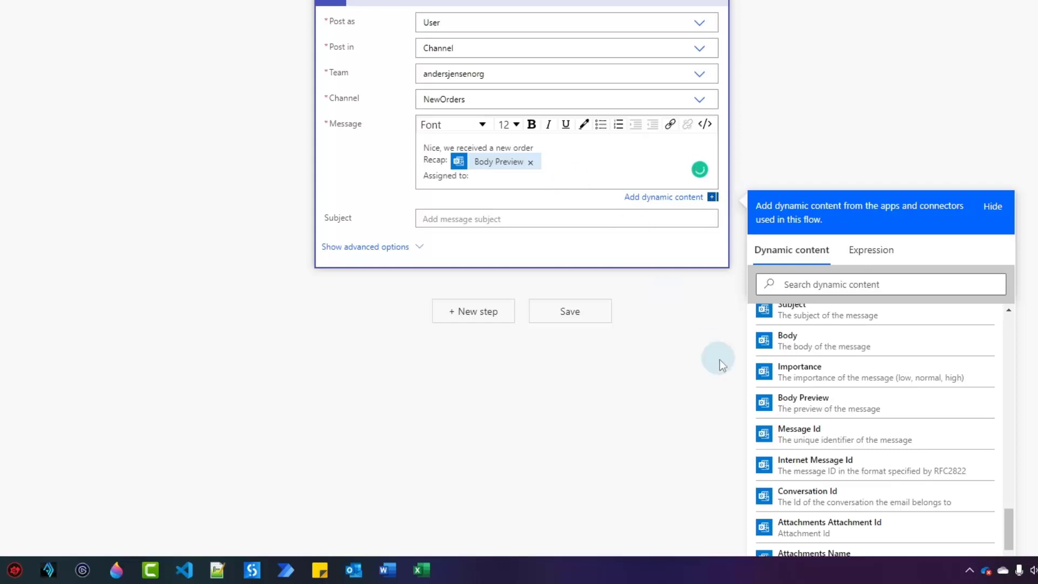
{"action": "scroll", "coordinate": [893, 429], "scroll_direction": "up", "scroll_amount": 10}
{"action": "scroll", "coordinate": [894, 435], "scroll_direction": "up", "scroll_amount": 6}
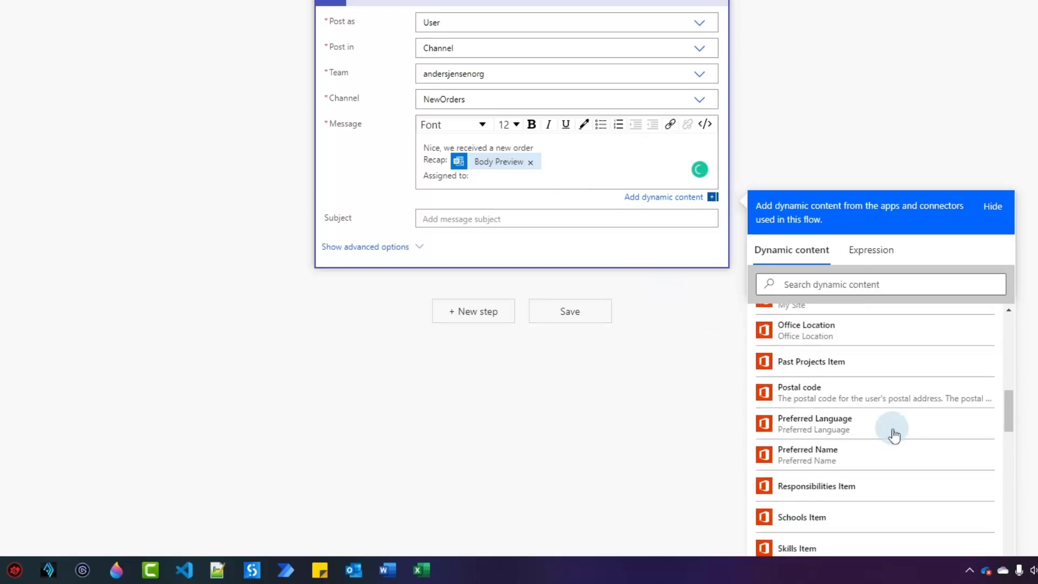
{"action": "scroll", "coordinate": [892, 436], "scroll_direction": "up", "scroll_amount": 3}
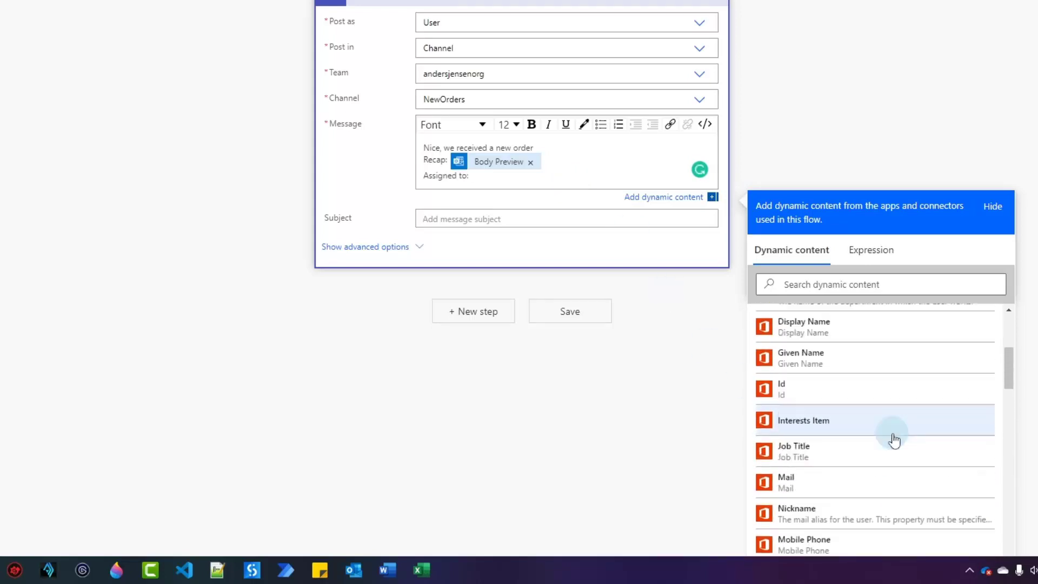
{"action": "left_click", "coordinate": [847, 410]}
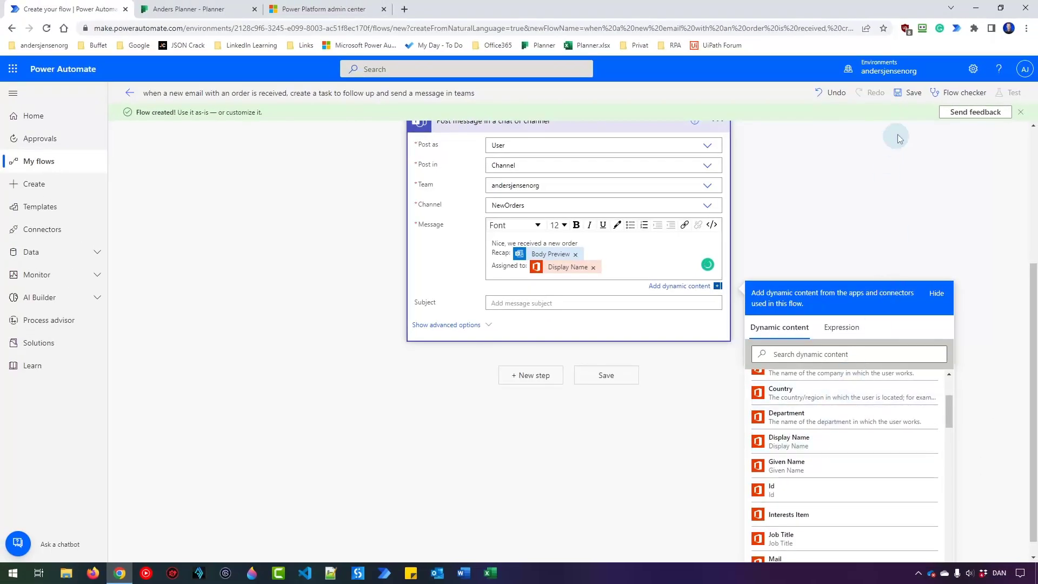
Save the flow and start a manual test run.
{"action": "left_click", "coordinate": [911, 93]}
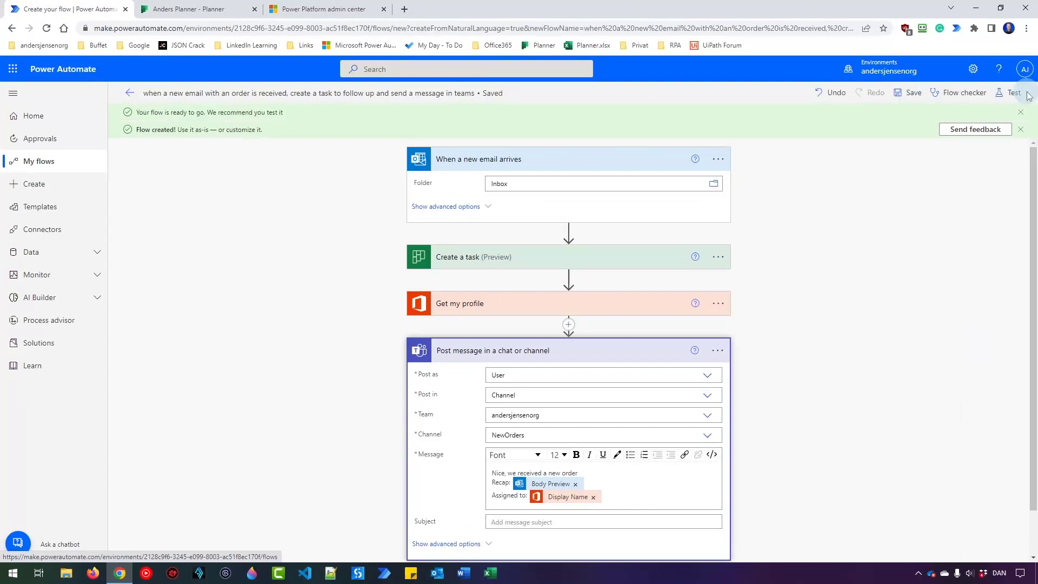
{"action": "left_click", "coordinate": [1027, 94]}
{"action": "left_click", "coordinate": [868, 119]}
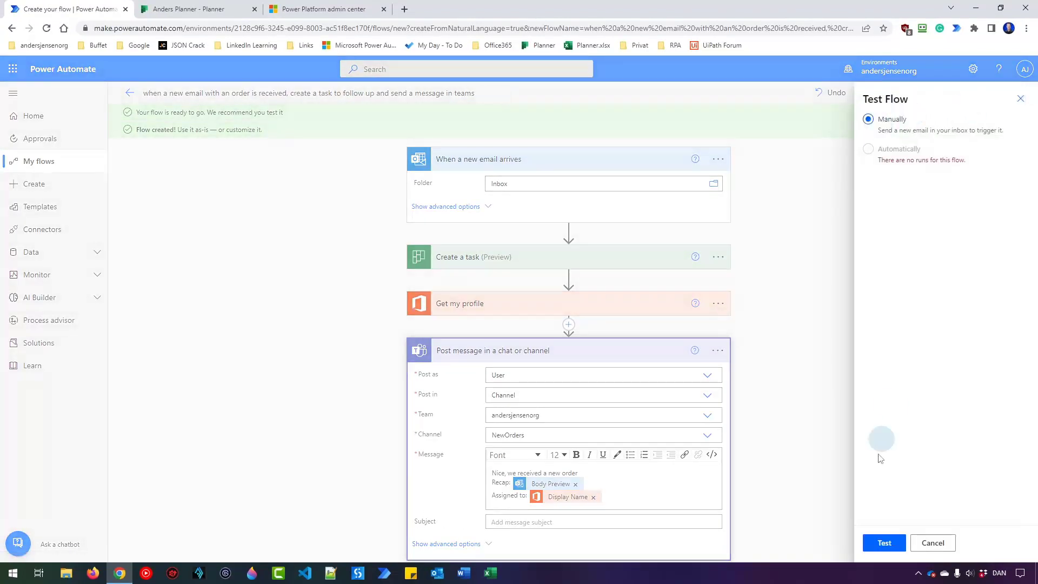
{"action": "left_click", "coordinate": [883, 544]}
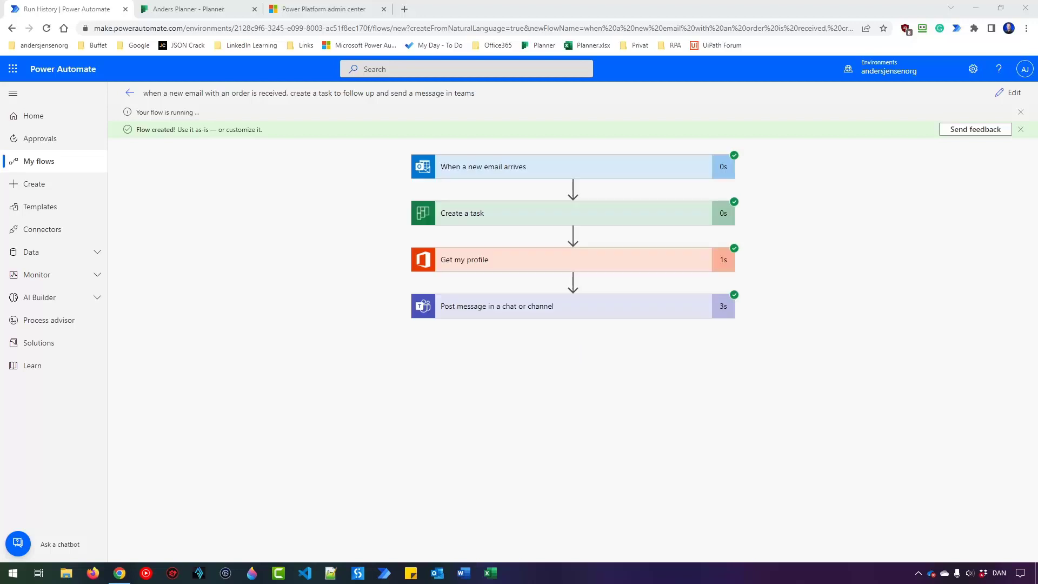
Expand the Post message run step and open its output Message Link in Teams.
{"action": "left_click", "coordinate": [492, 316]}
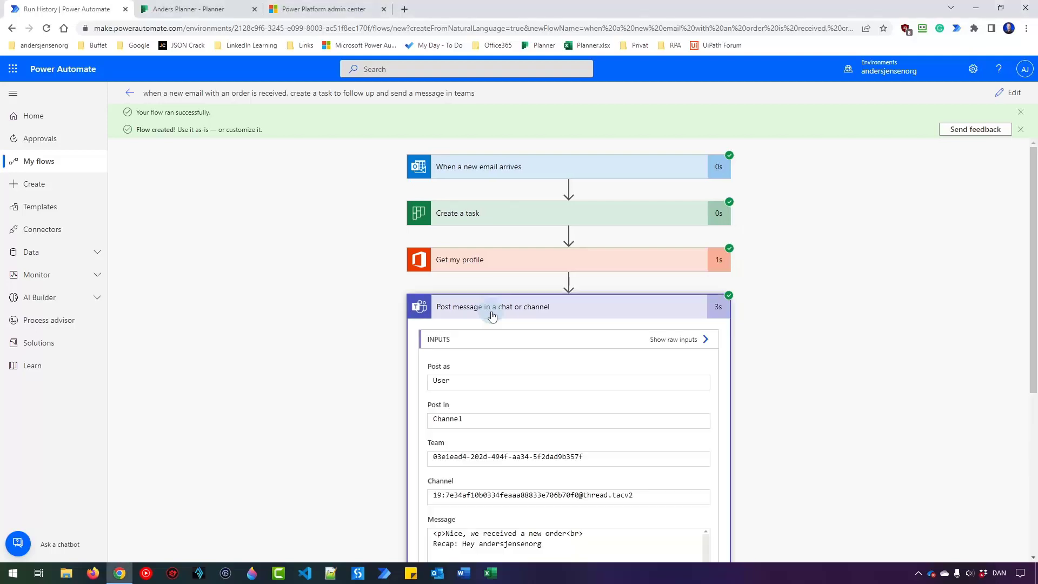
{"action": "scroll", "coordinate": [578, 354], "scroll_direction": "down", "scroll_amount": 6}
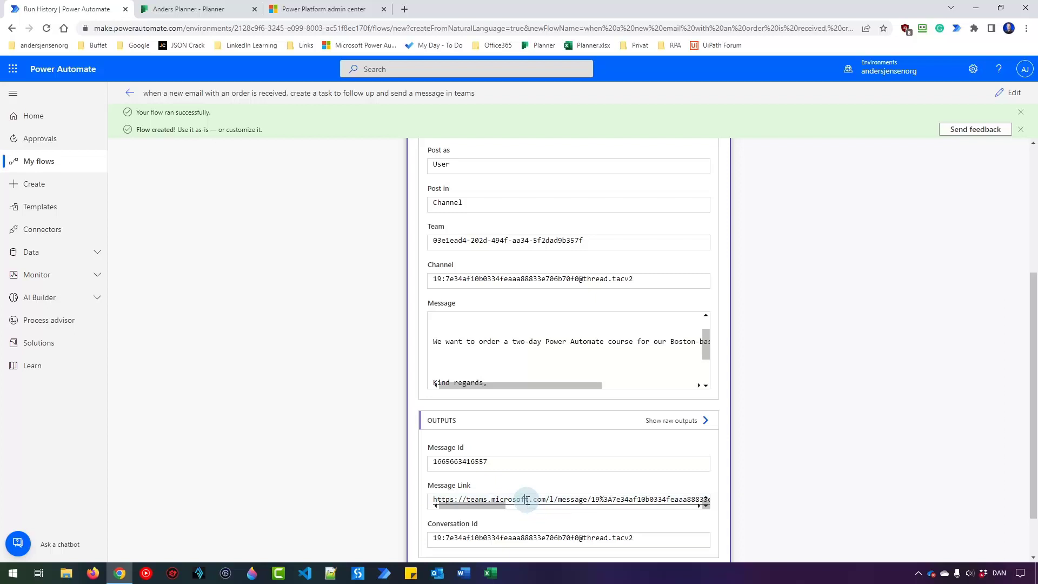
{"action": "left_click", "coordinate": [528, 500], "text": "ctrl"}
Open the Teams NewOrders channel to view the flow's posted new-order recap and assignee.
{"action": "left_click", "coordinate": [181, 9]}
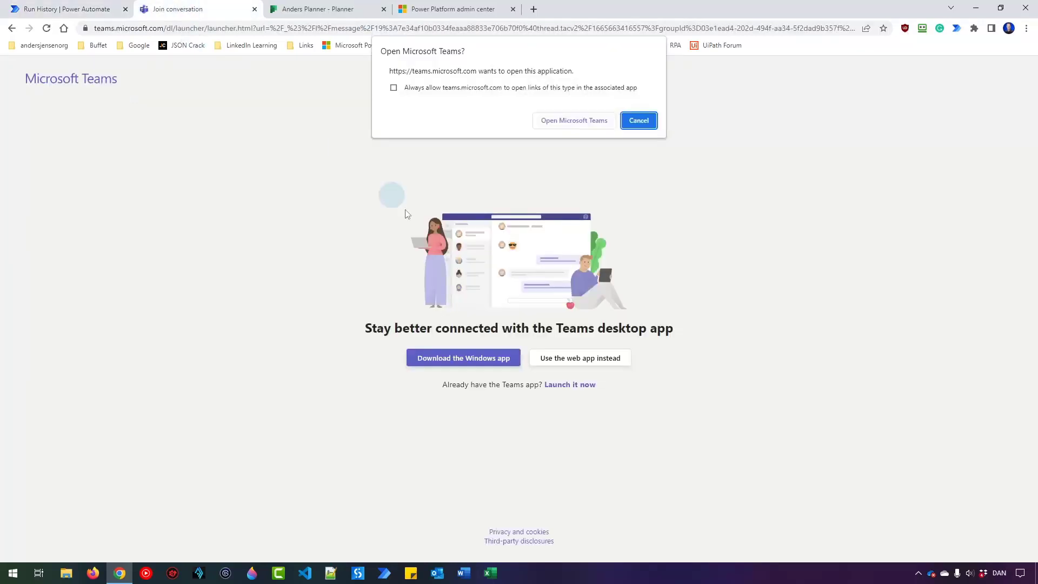
{"action": "left_click", "coordinate": [573, 121]}
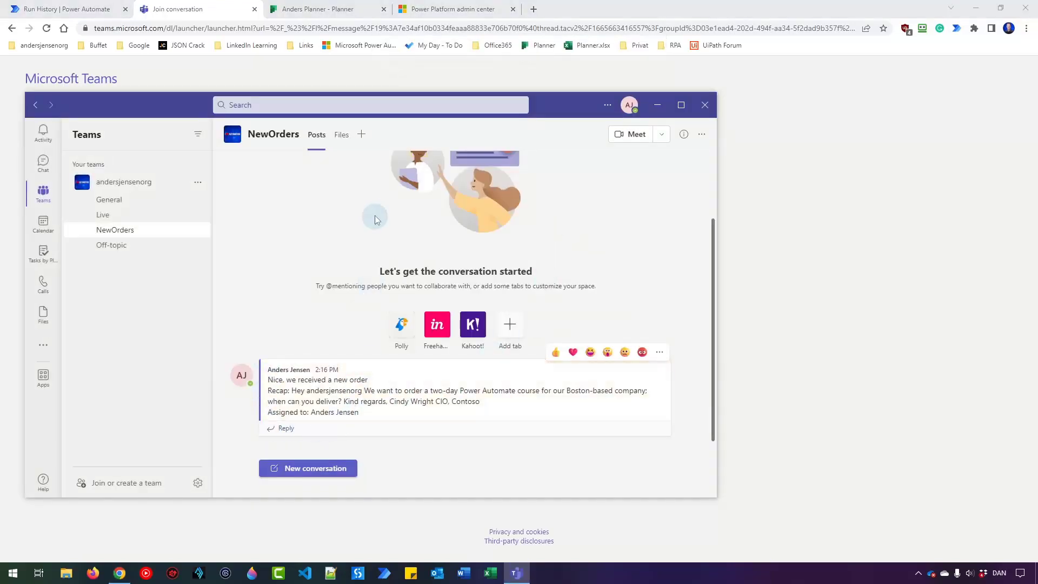
{"action": "left_click", "coordinate": [332, 11]}
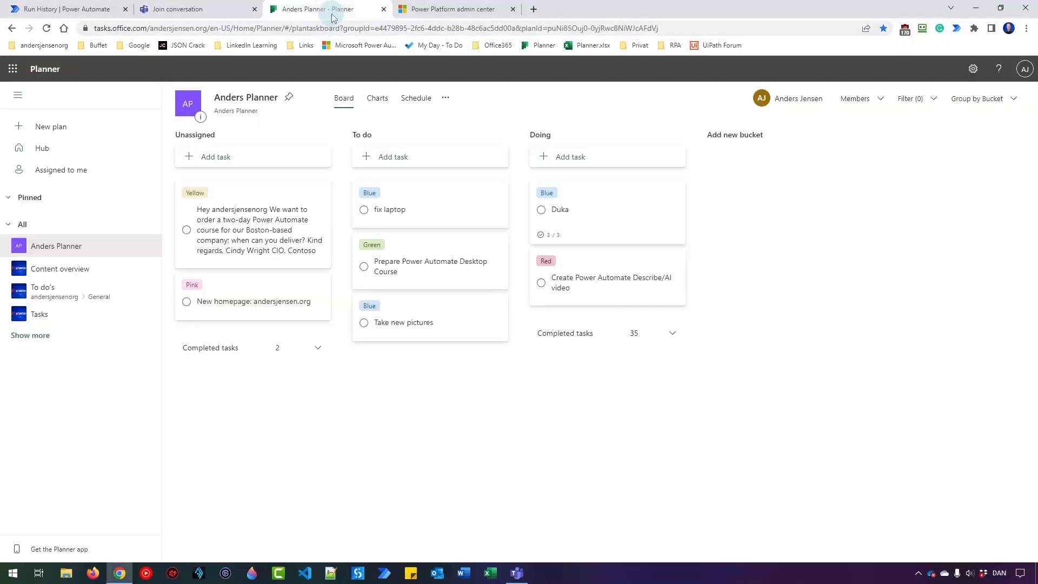